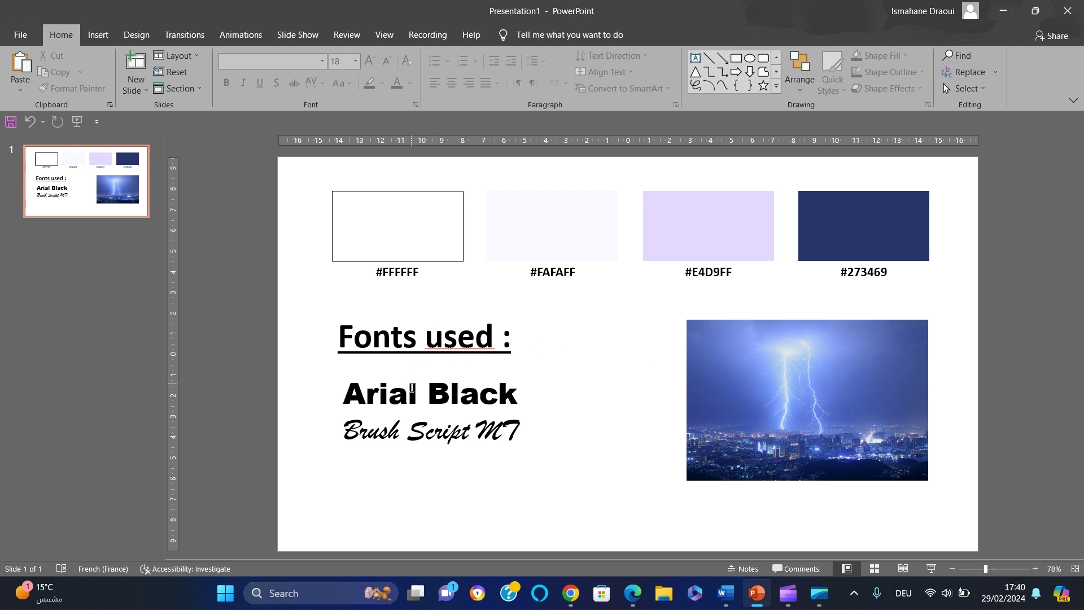
Check the fonts of the two sample text lines and the lightning picture on the first slide
click(412, 388)
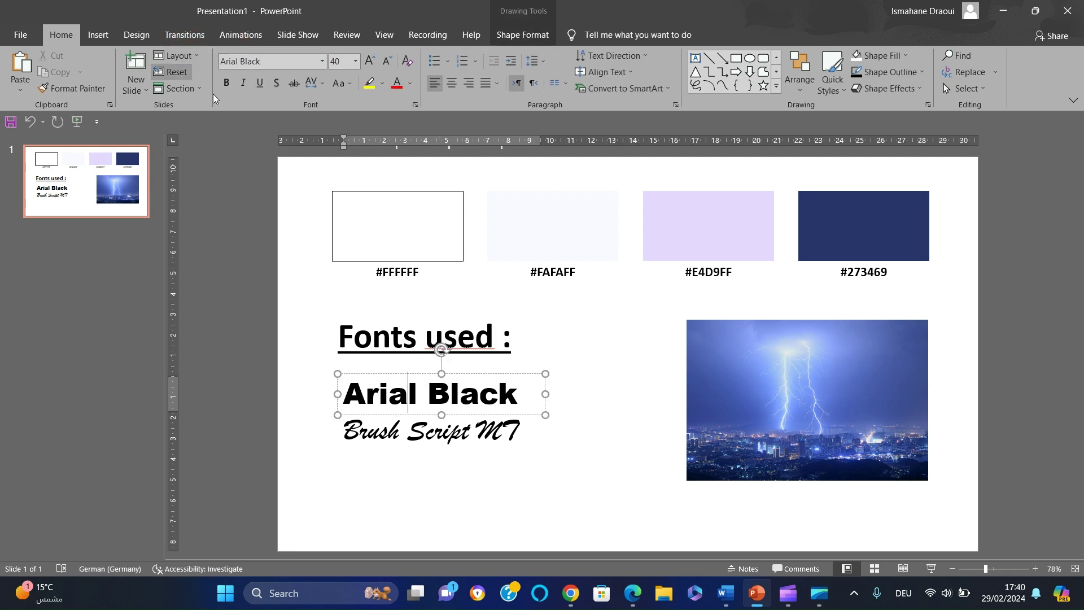
click(427, 433)
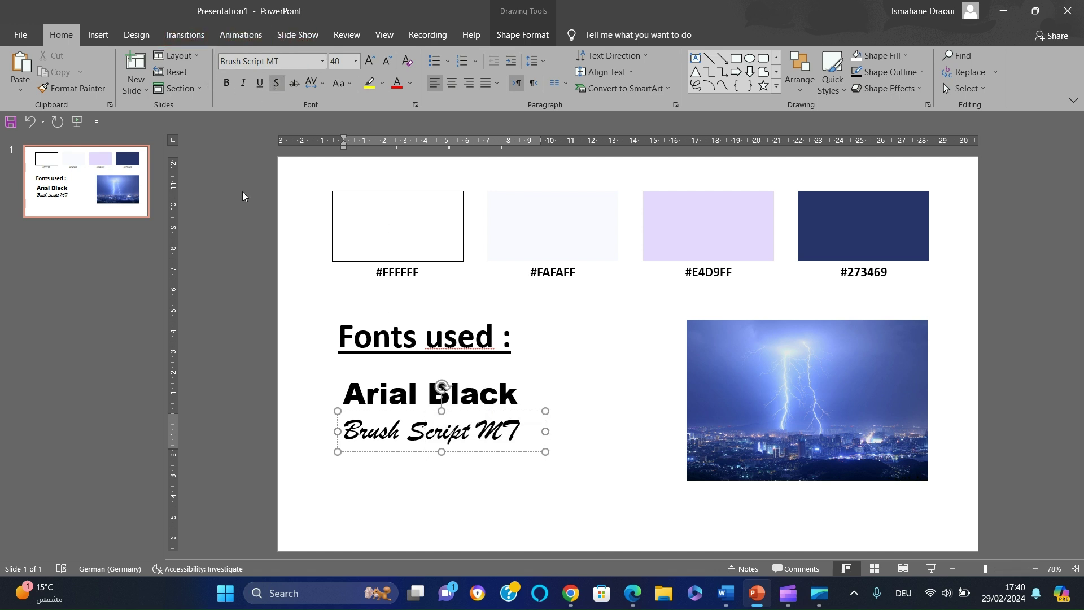
click(247, 263)
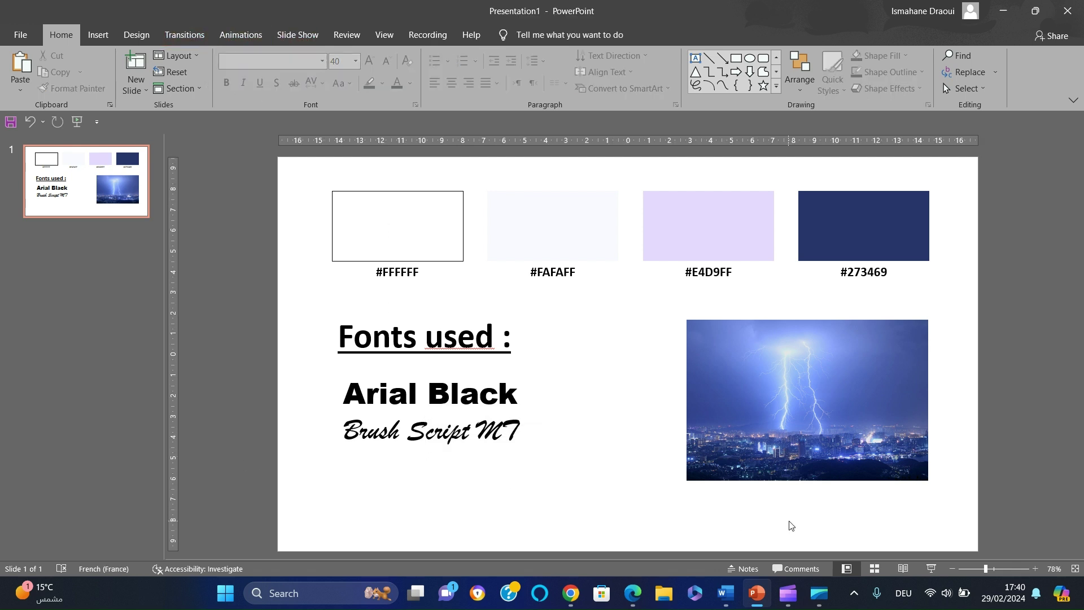
click(835, 393)
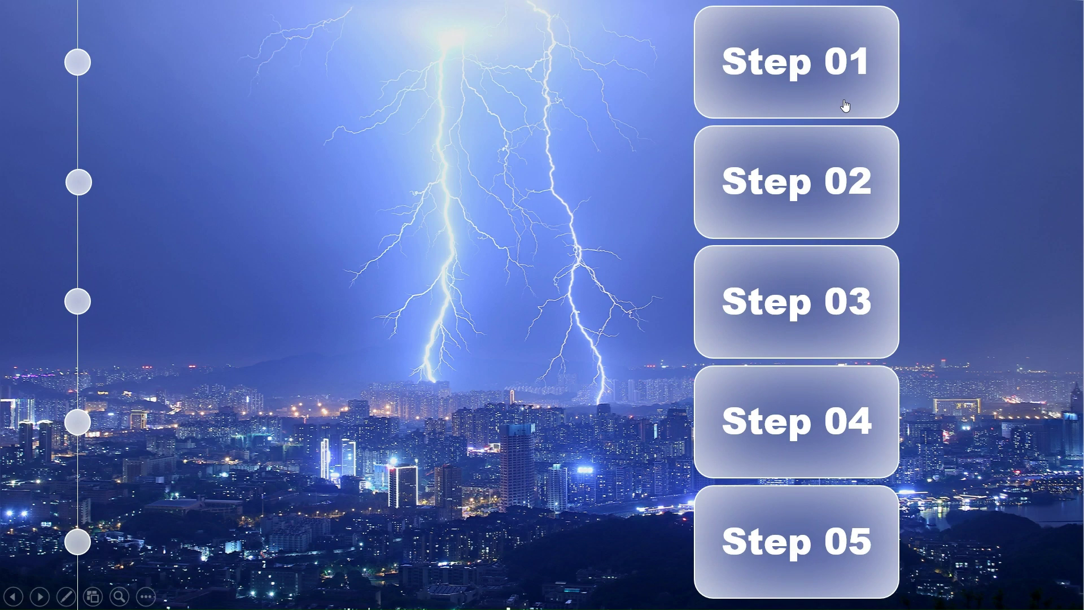
click(845, 105)
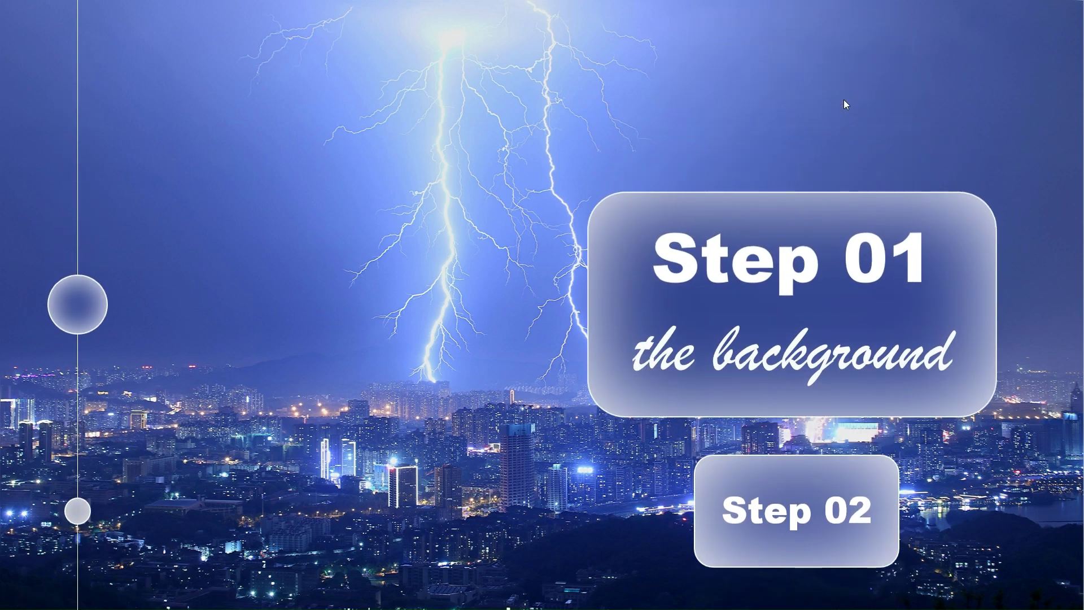
key(Escape)
Add a blank slide and copy the lightning picture from slide 1 onto it, enlarged to about 15.24 × 22.86 cm
click(135, 90)
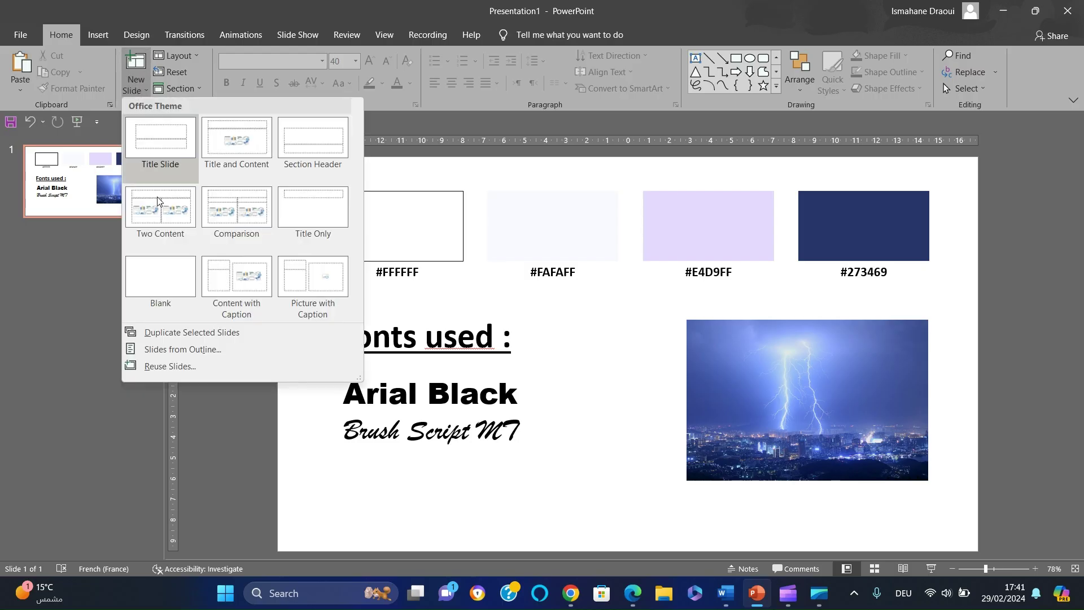
click(153, 277)
scroll(513, 305, up, 1)
click(754, 400)
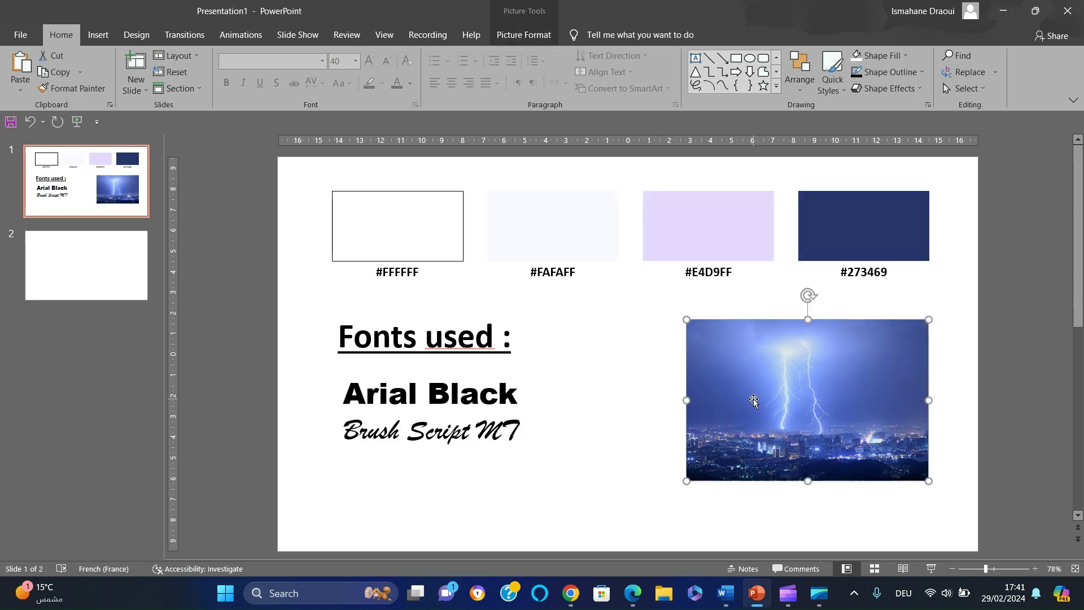
click(125, 274)
key(ctrl+v)
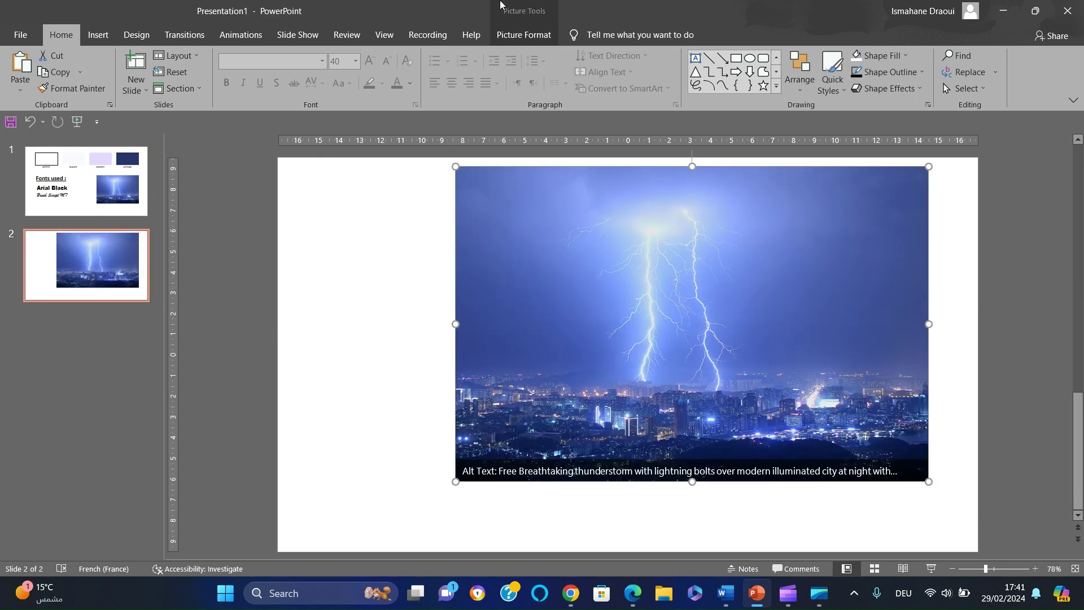
Crop the lightning picture on slide 2 to a 16:9 landscape aspect ratio
click(919, 89)
mouse_move(985, 140)
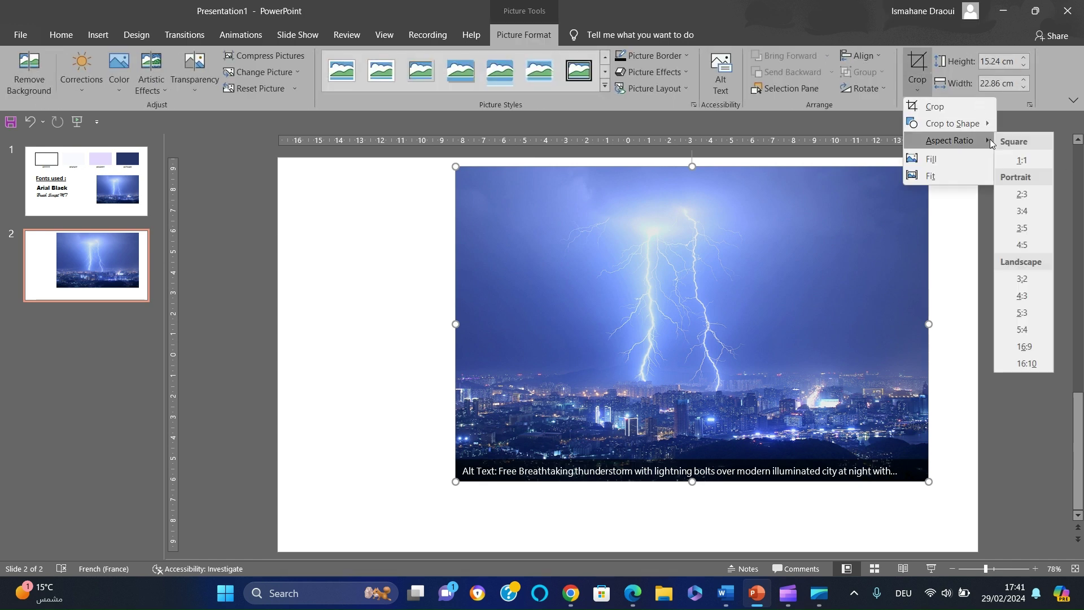
click(1036, 344)
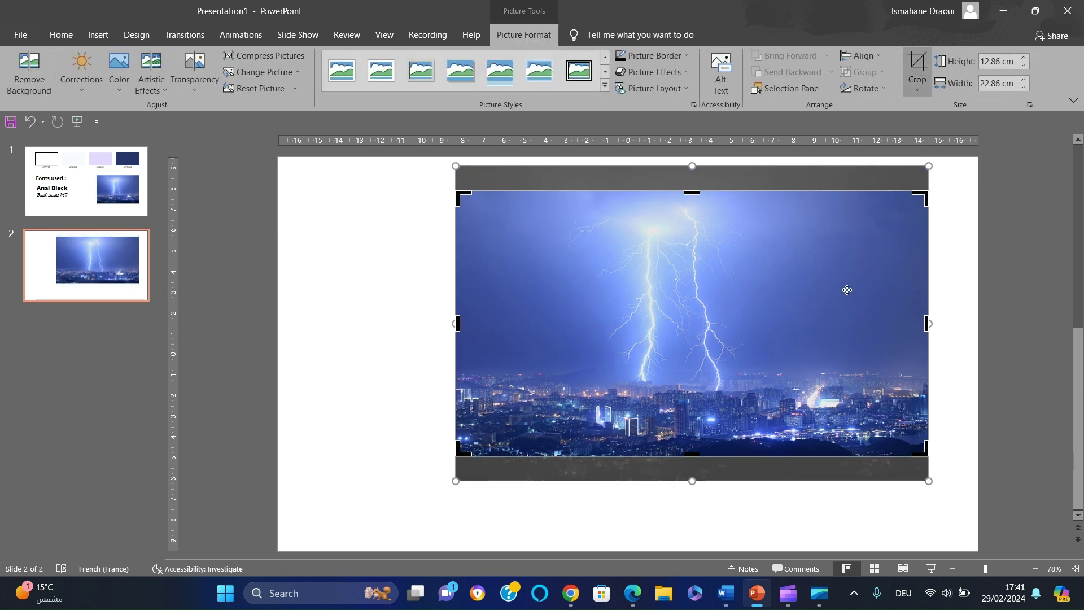
scroll(847, 289, up, 3)
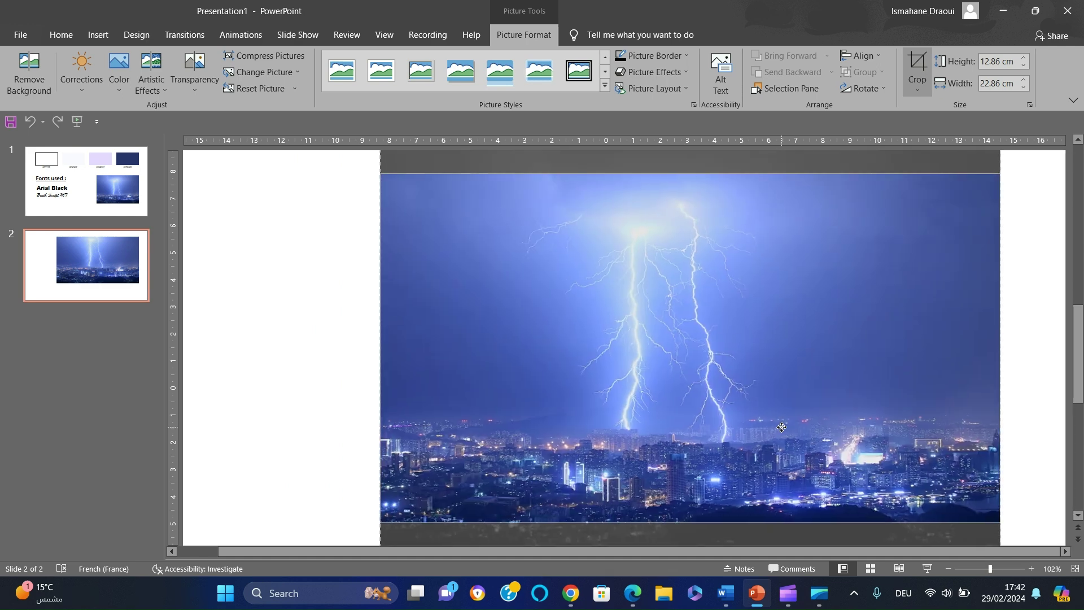
click(339, 368)
Cut the cropped picture and set it as slide 2's background using a picture fill from the clipboard
click(981, 569)
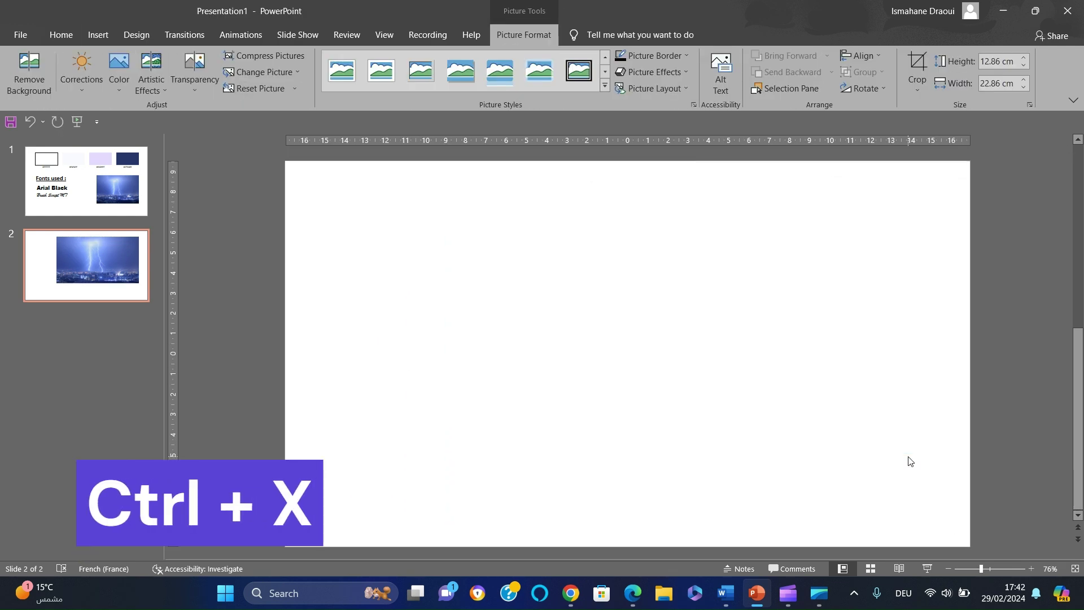
right_click(909, 461)
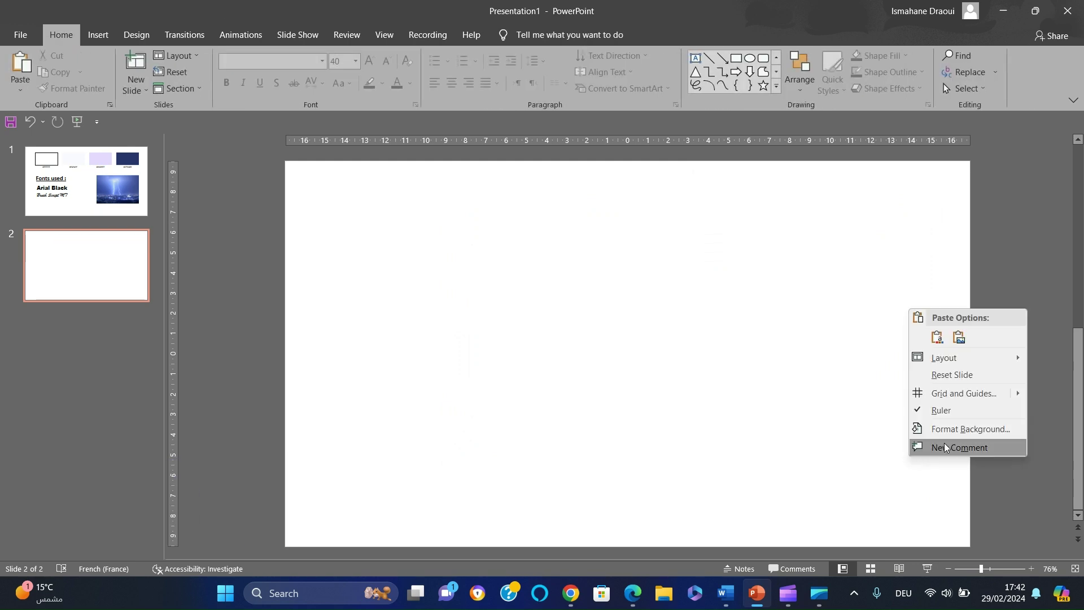
click(958, 430)
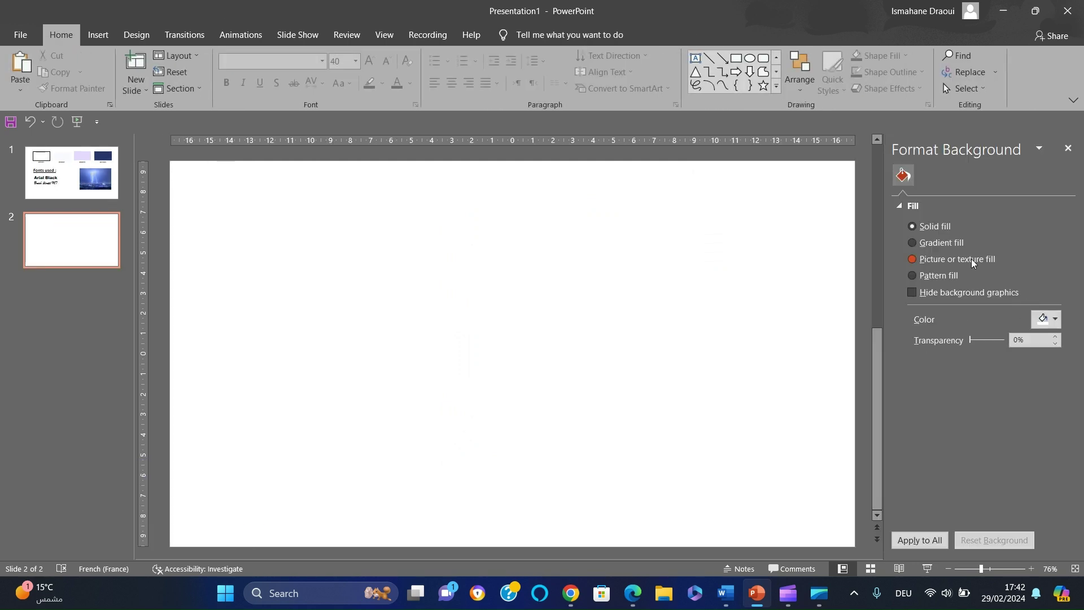
click(971, 259)
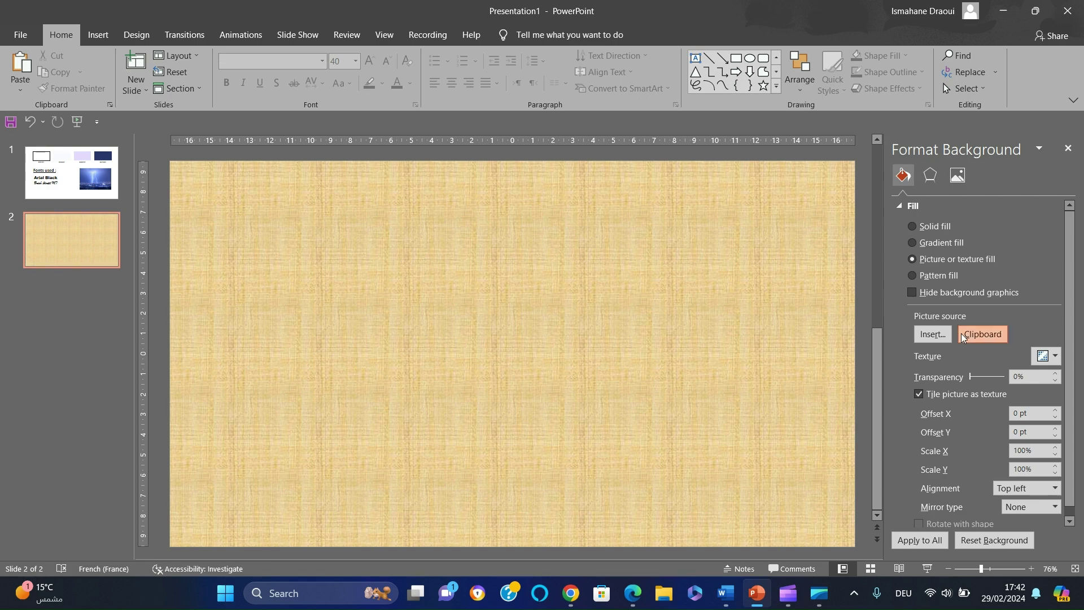
click(961, 333)
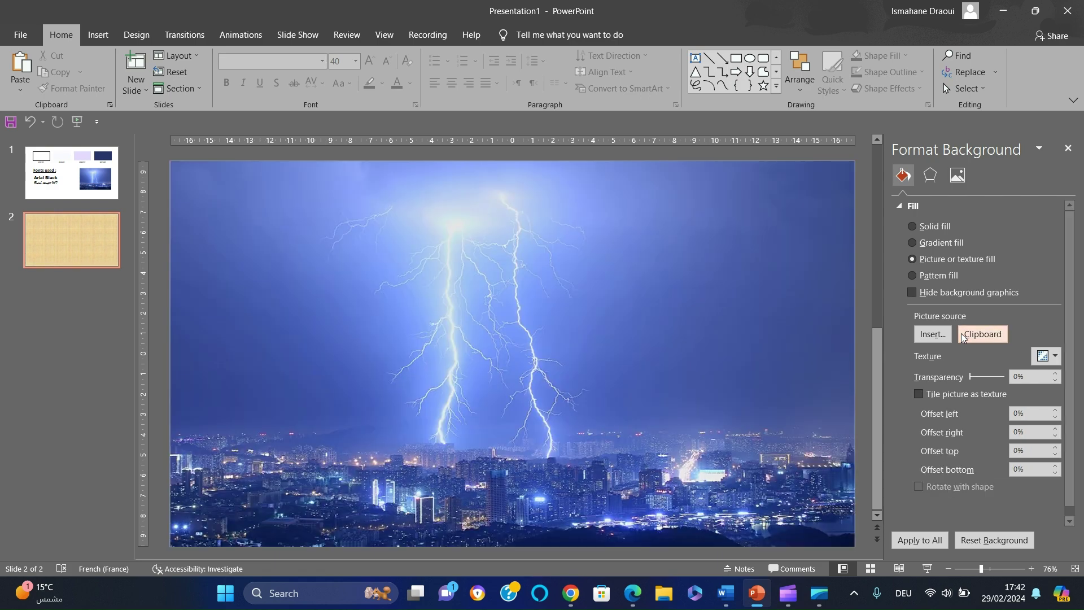
click(971, 571)
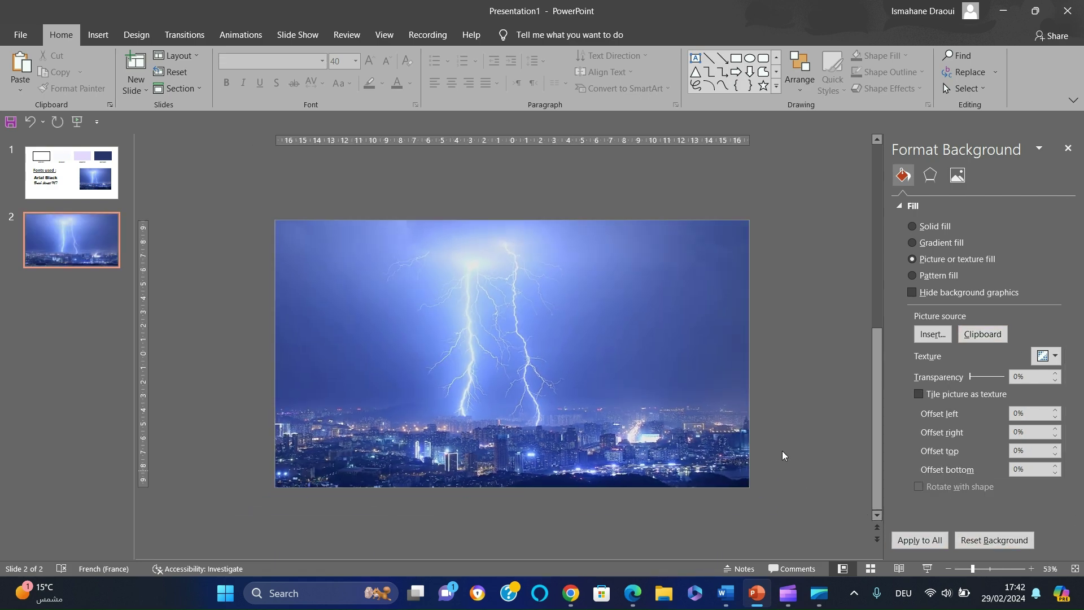
click(1068, 149)
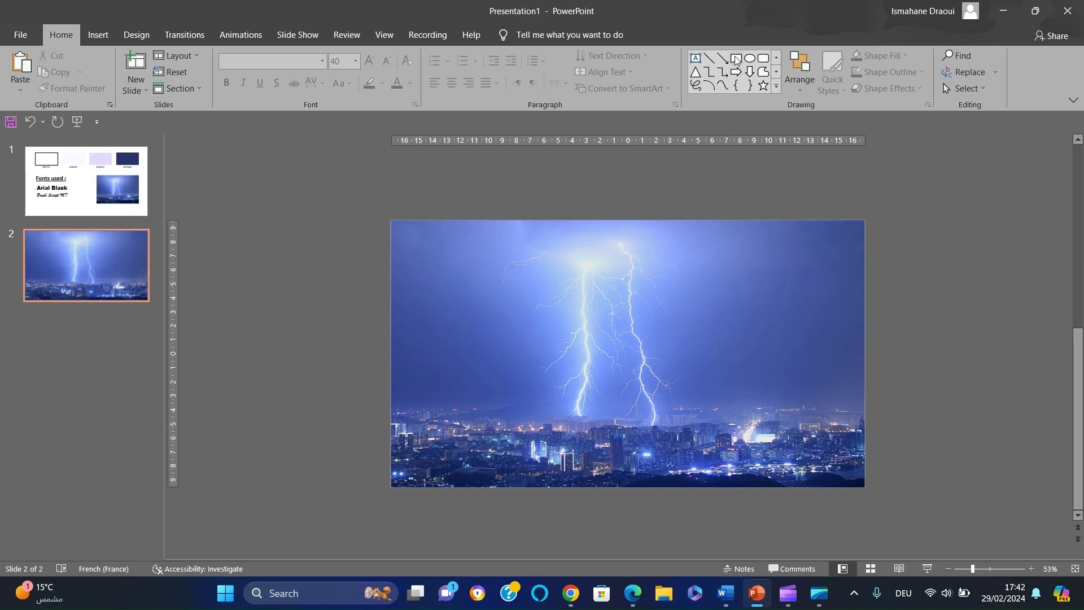
Cover the whole slide with a 33.87 × 19.05 cm rectangle filled white and without an outline
drag(865, 218, 390, 487)
click(520, 60)
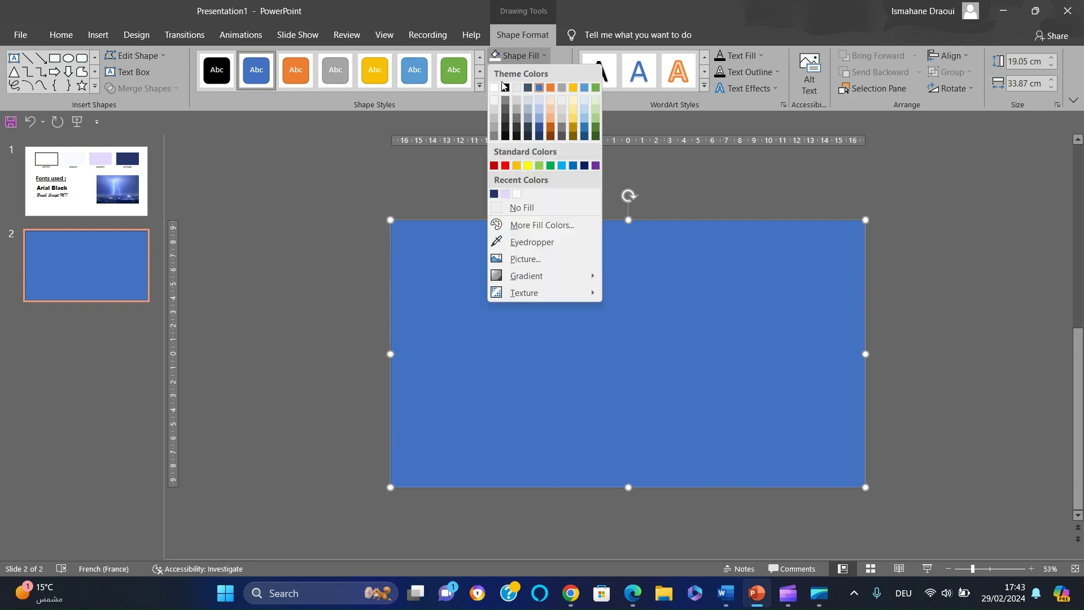
click(490, 87)
click(527, 72)
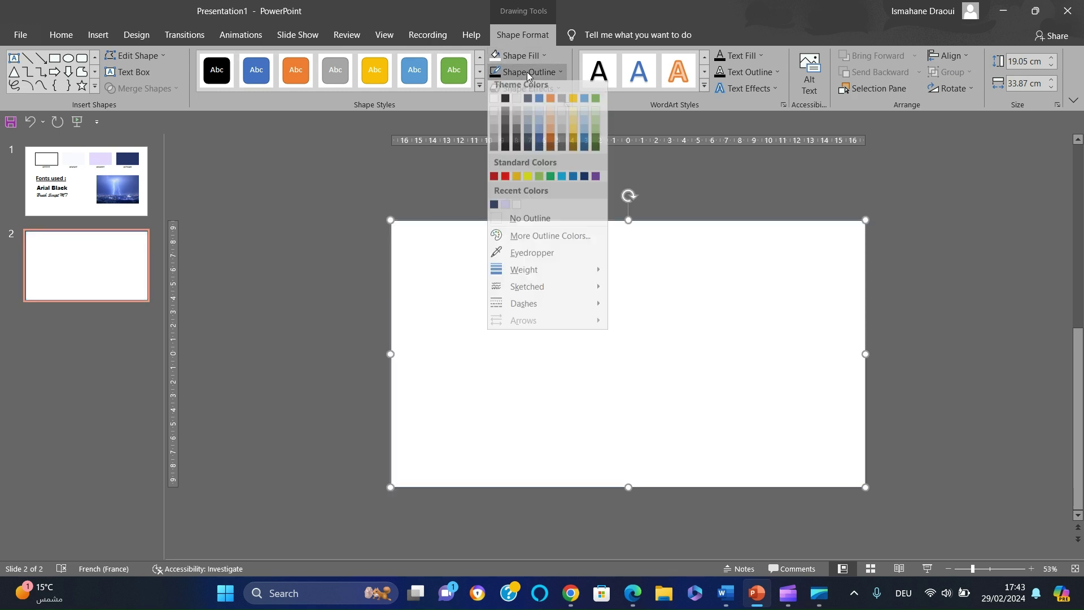
click(550, 224)
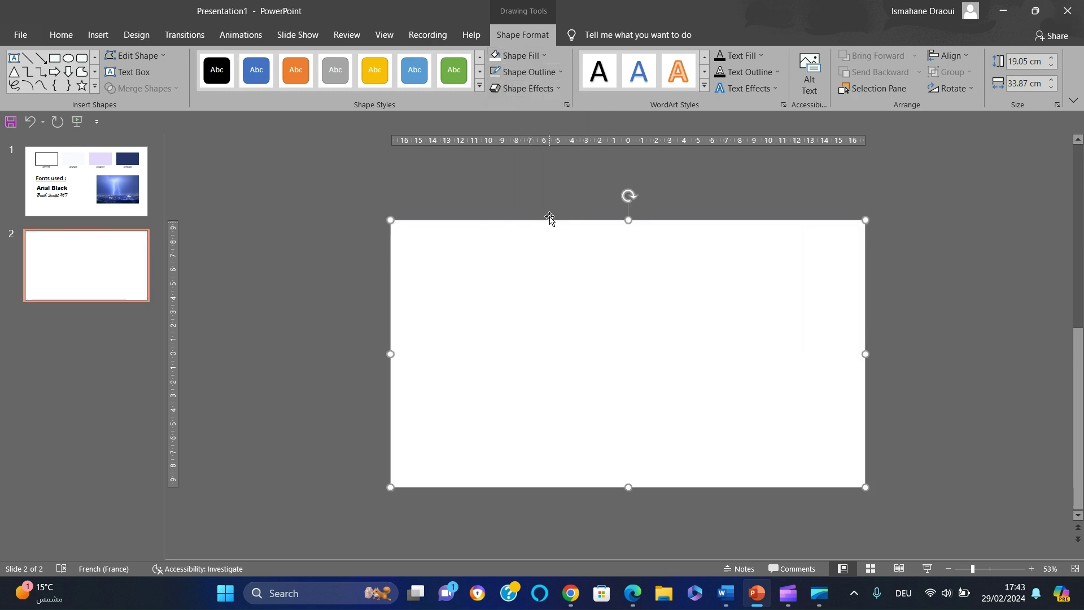
click(550, 195)
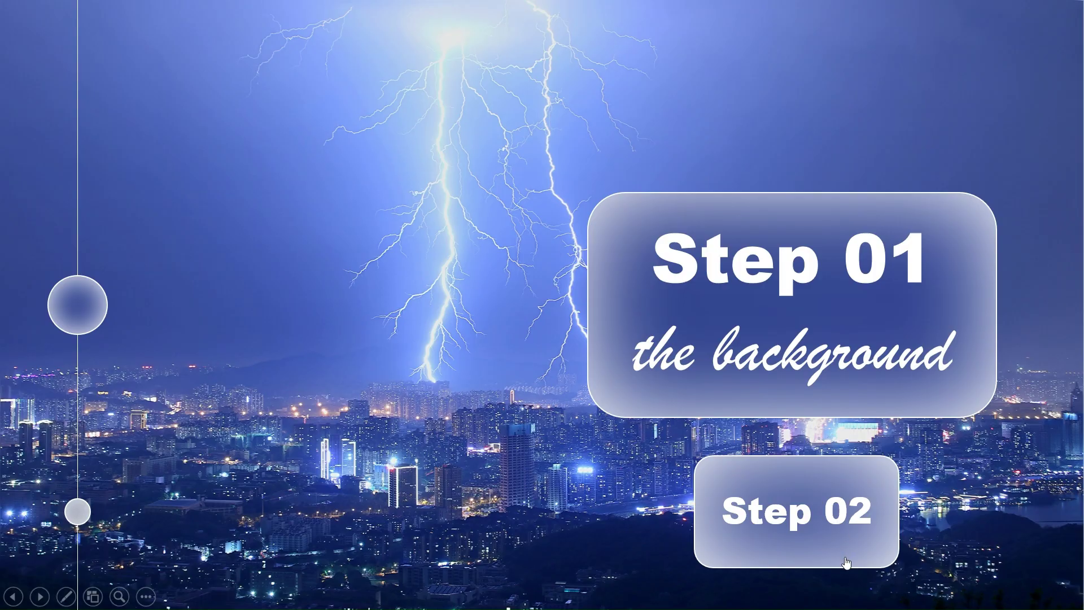
click(845, 561)
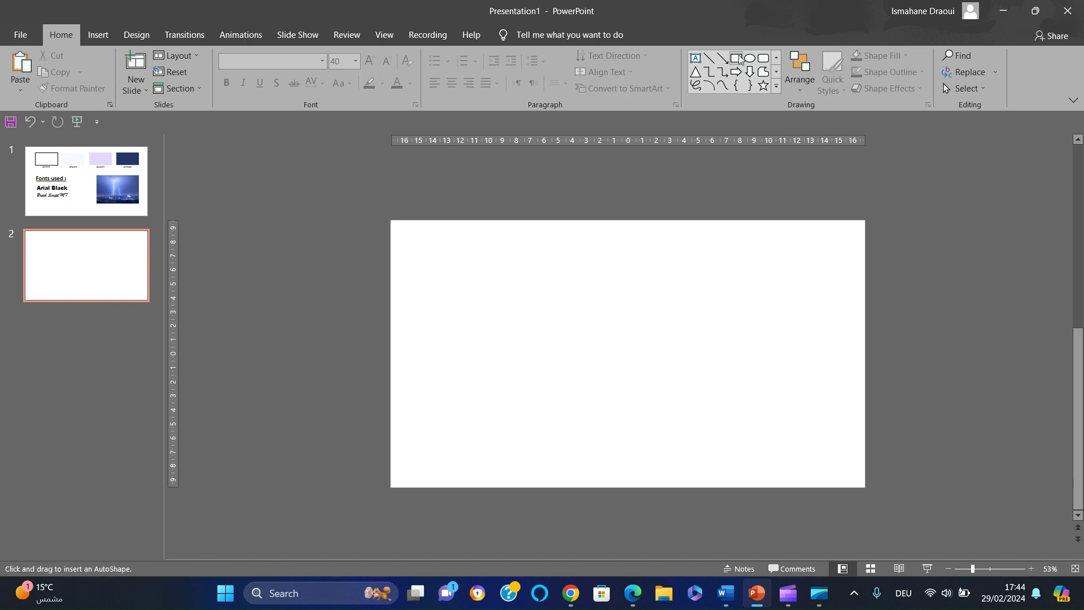
Draw a tall rectangle, tilt it diagonally clockwise over the slide's lower-right corner, and enlarge it to about 25.01 × 8.57 cm
mouse_move(741, 215)
mouse_down()
mouse_move(622, 441)
mouse_move(646, 520)
mouse_move(641, 505)
mouse_up()
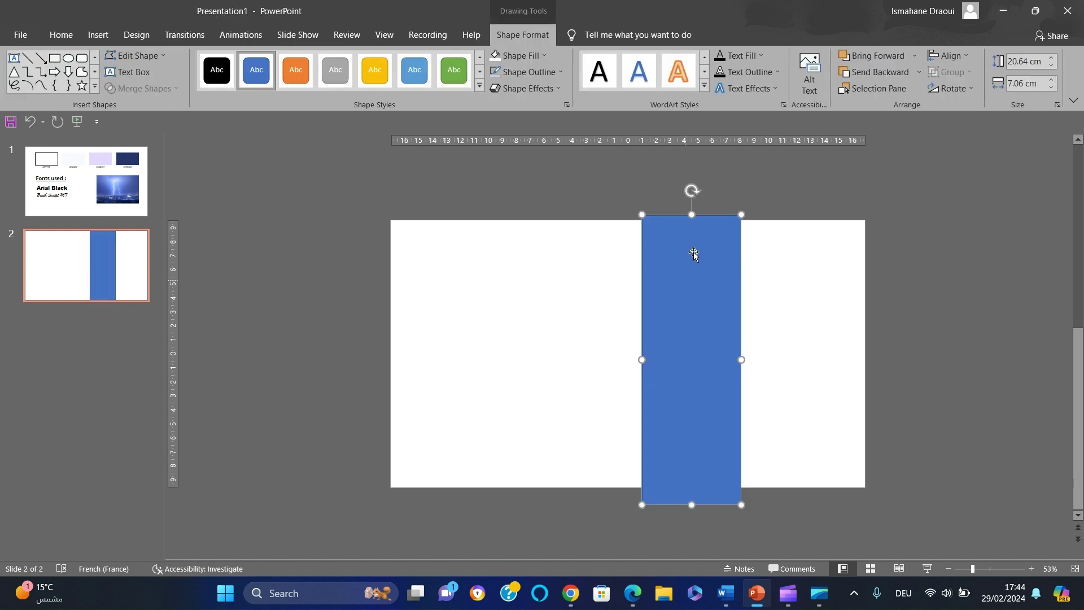
drag(693, 191, 802, 236)
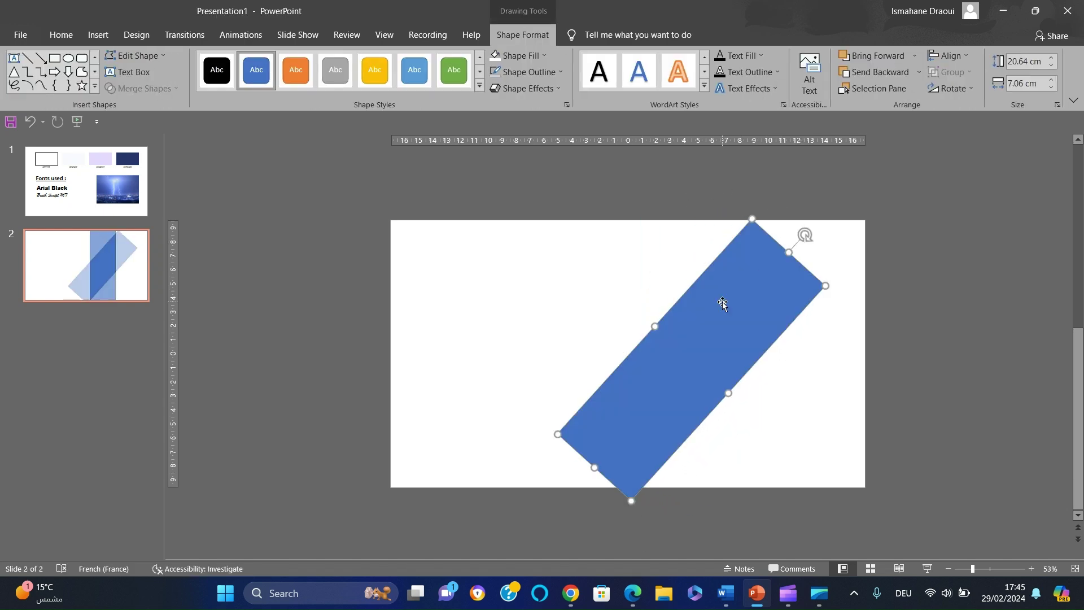
drag(722, 302, 855, 367)
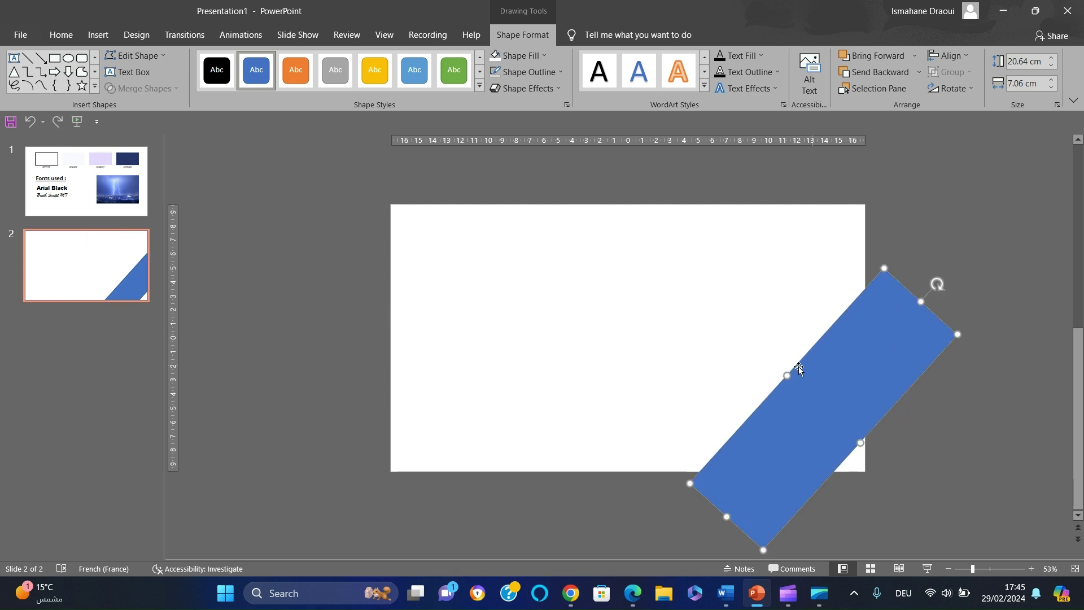
drag(787, 374, 777, 361)
drag(915, 300, 955, 255)
Duplicate the diagonal rectangle and place the copy alongside its upper-left edge, shifted towards the top of the slide
key(ctrl+d)
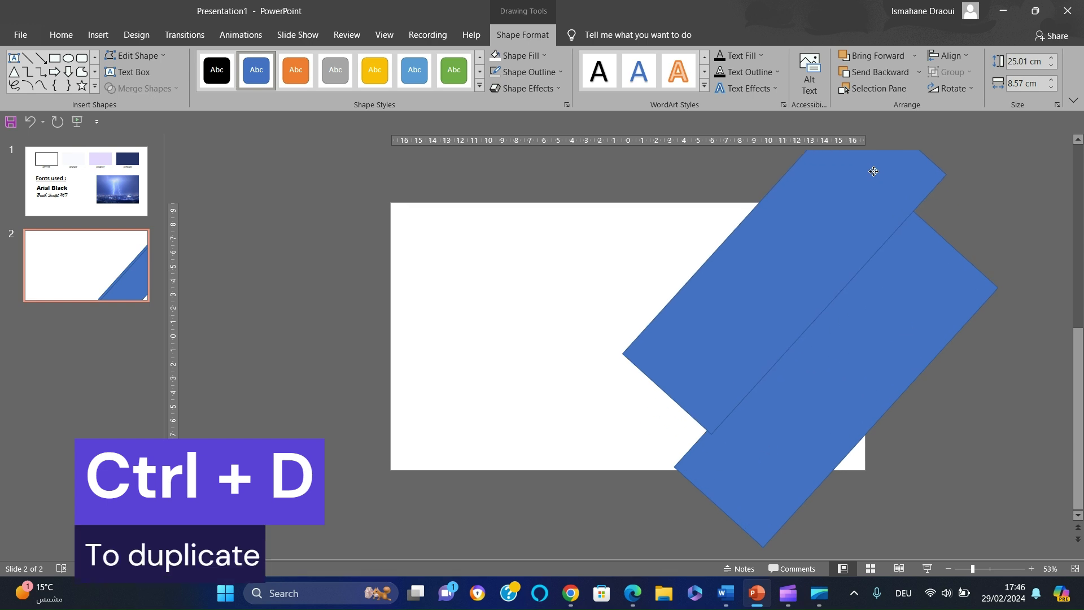
drag(888, 176, 897, 186)
click(1015, 446)
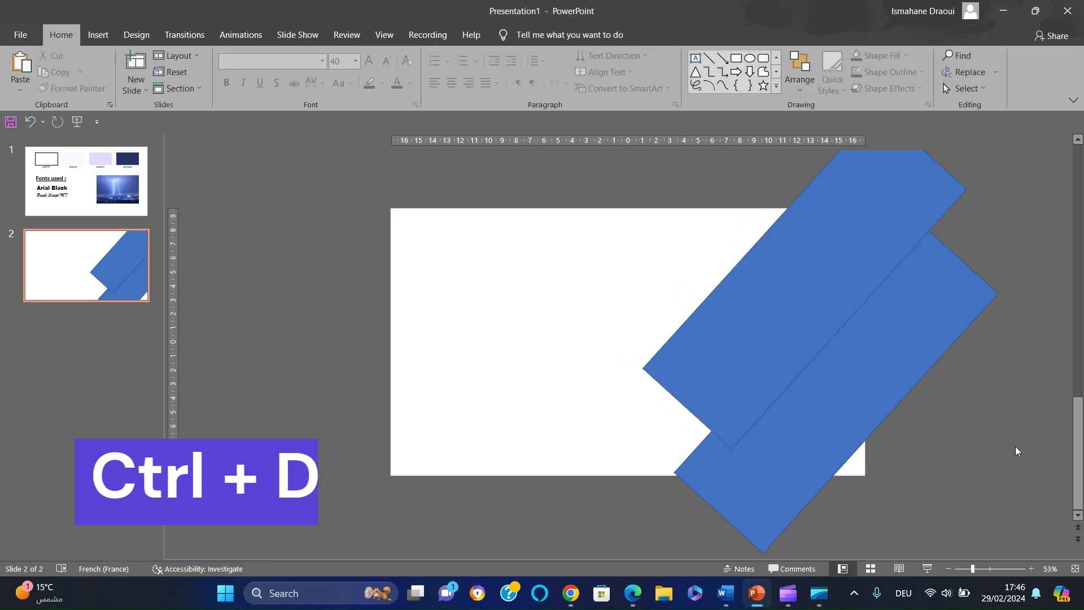
Fill the lower diagonal rectangle with the palette's dark blue and the upper one with its light lavender
click(866, 338)
click(512, 56)
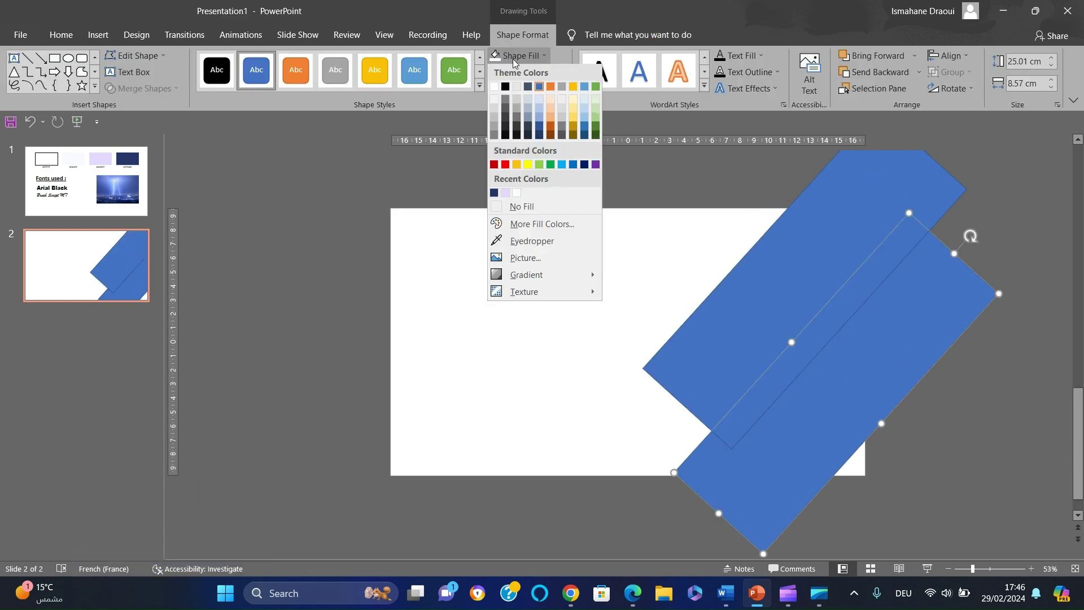
click(494, 194)
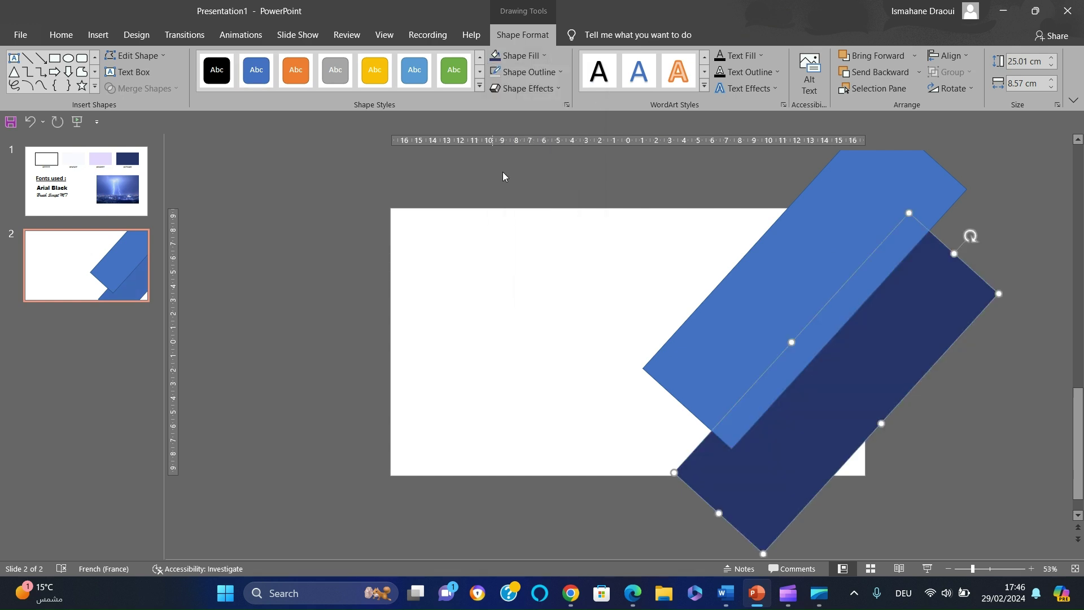
click(784, 220)
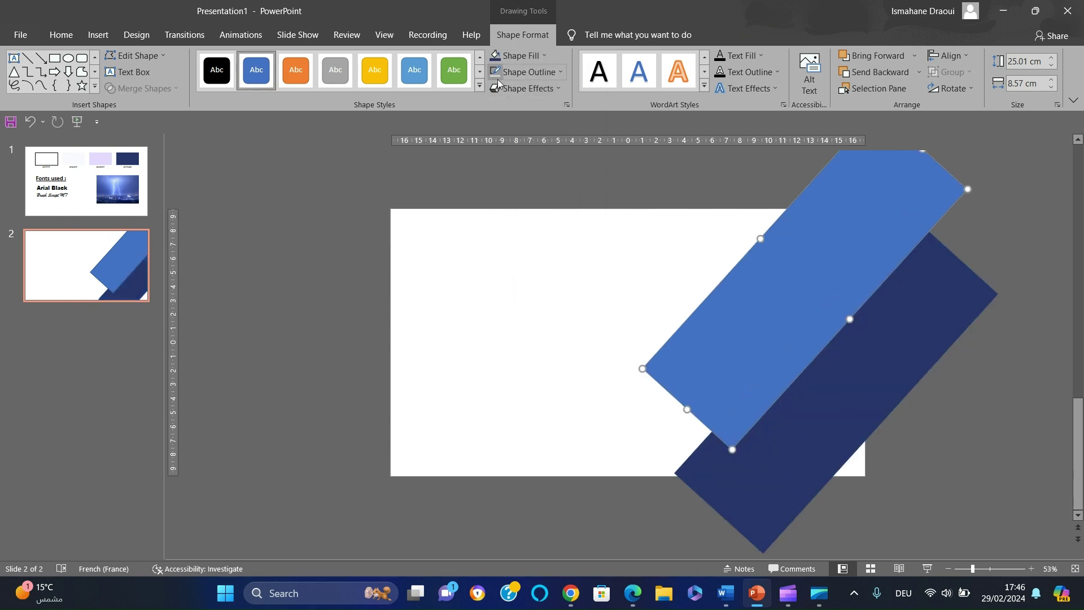
click(531, 54)
click(507, 194)
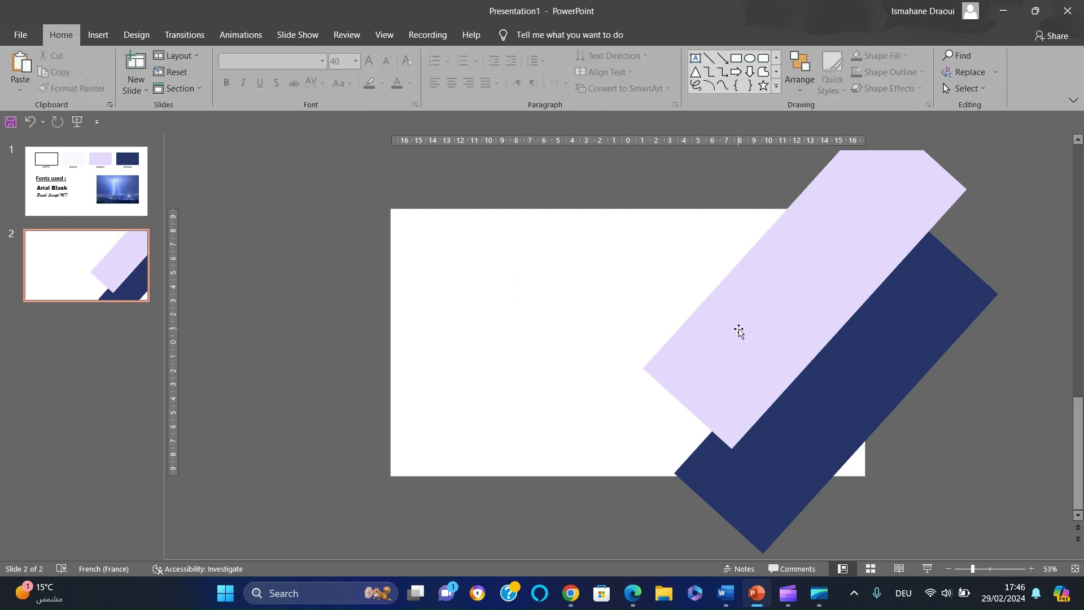
Duplicate the lavender rectangle and move the copy over the slide's upper-left corner
key(ctrl+d)
drag(755, 377, 337, 366)
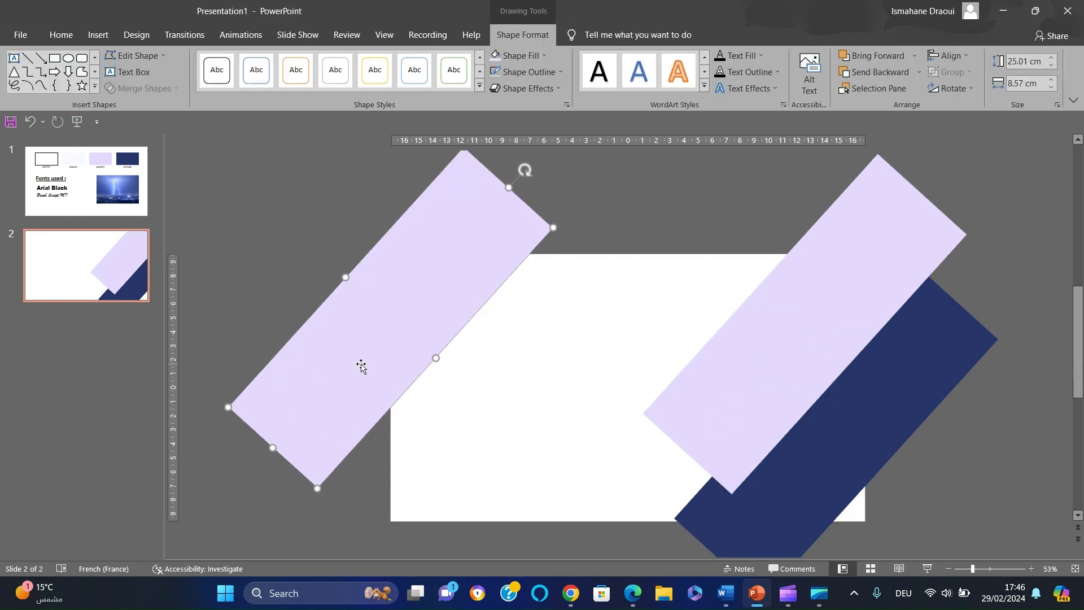
drag(436, 359, 500, 387)
drag(552, 194, 523, 172)
drag(481, 290, 455, 283)
click(27, 122)
click(27, 121)
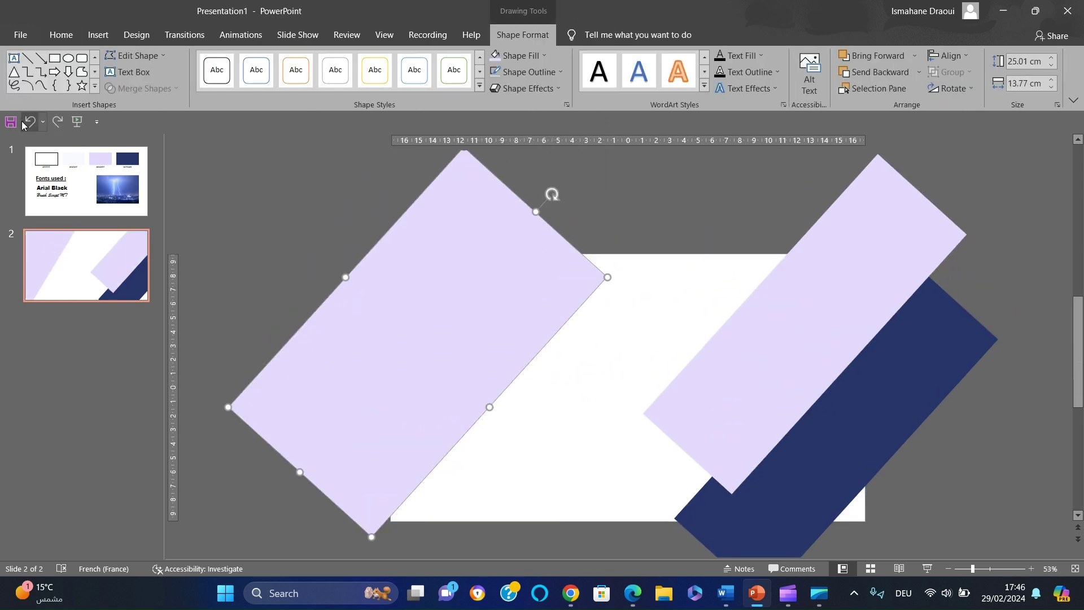
Resize the lavender rectangle over the upper-left corner to about 28.04 × 10.09 cm
drag(538, 209, 466, 358)
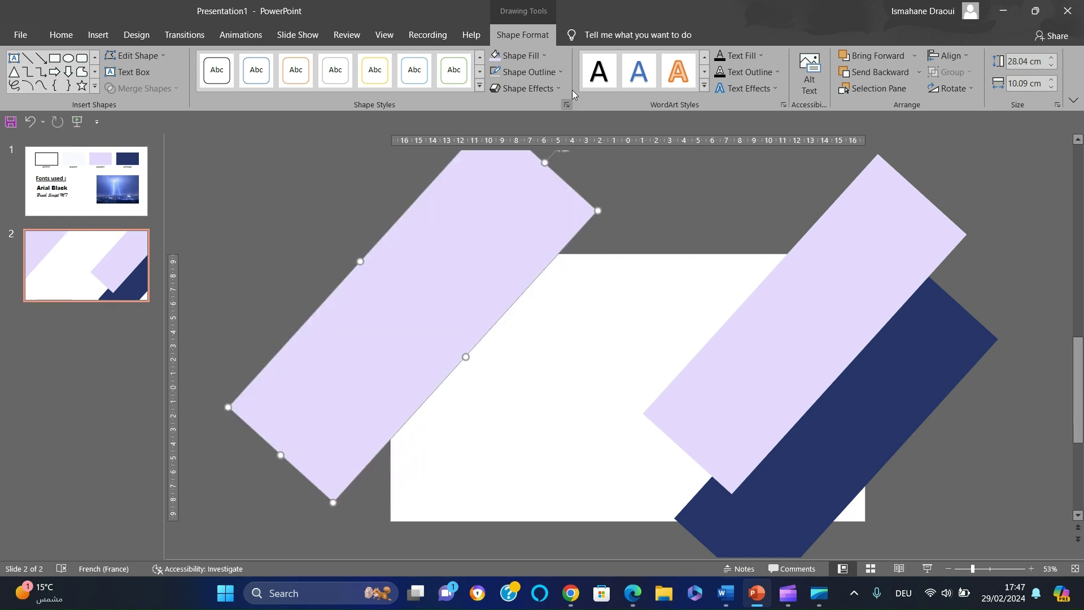
Fill the diagonal rectangle over the slide's upper-left corner with the palette's off-white
click(531, 55)
click(517, 193)
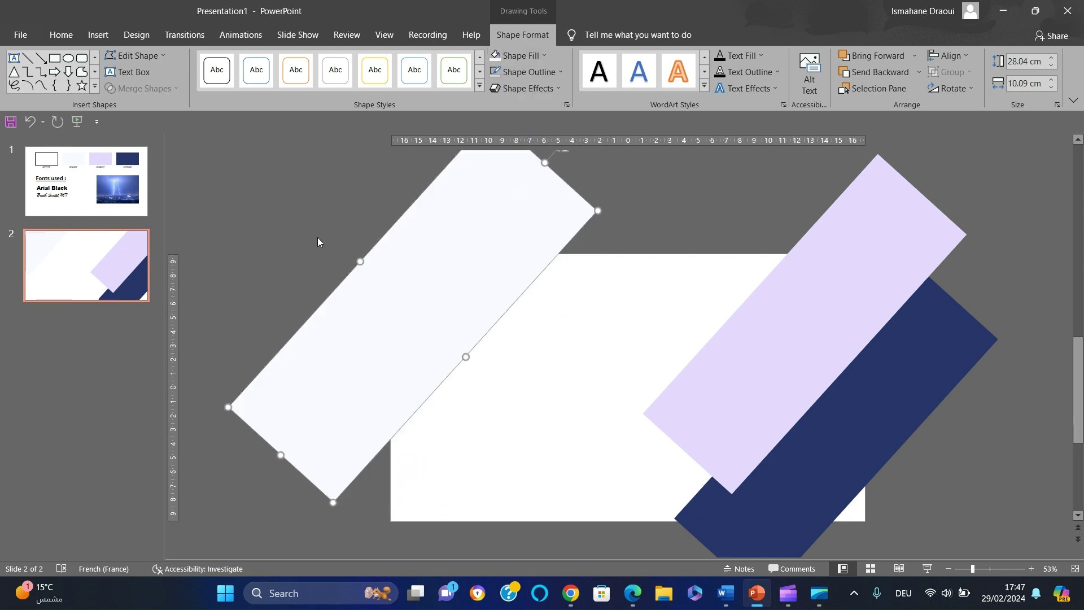
click(354, 515)
Draw a narrow rectangle about 13.71 × 0.61 cm, tilt it parallel to the off-white rectangle and place it along that rectangle's inner edge
drag(584, 483, 587, 471)
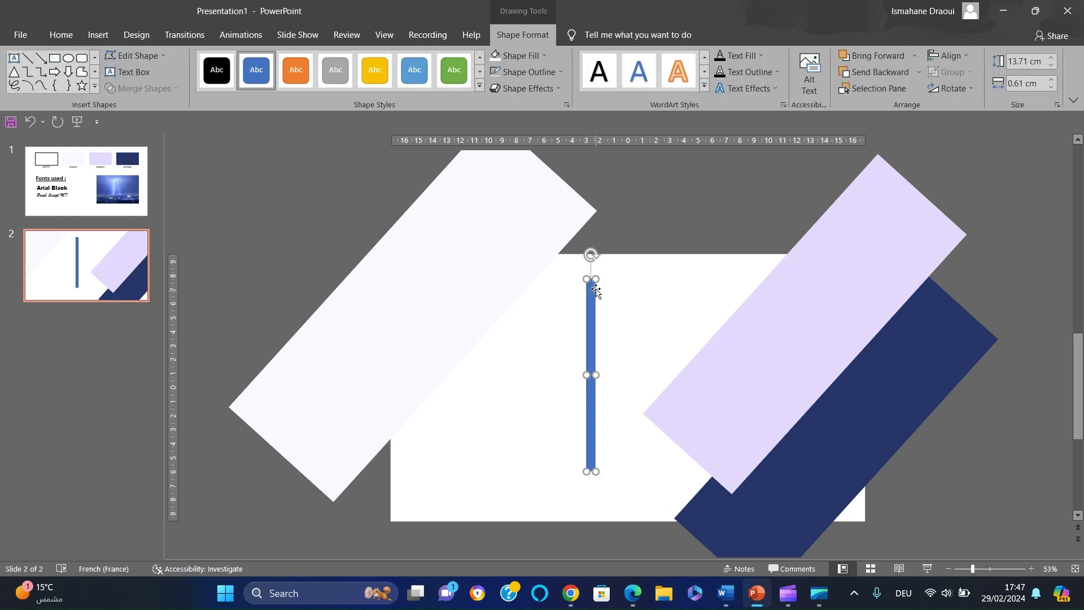
drag(590, 255, 666, 285)
drag(633, 329, 558, 260)
scroll(723, 336, up, 3)
Duplicate the narrow blue strip, place the copy at the lower end of the off-white rectangle's edge and widen it to about 2.2 cm
mouse_move(623, 350)
mouse_down()
mouse_move(615, 343)
mouse_move(476, 539)
mouse_up()
key(ctrl+d)
scroll(476, 396, down, 4)
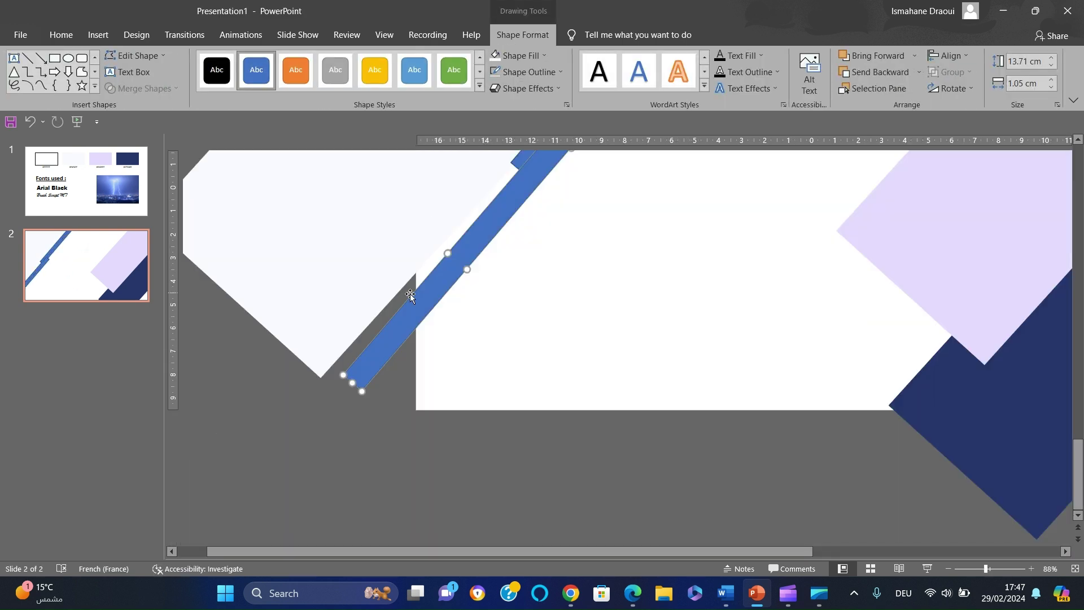
drag(412, 296, 377, 295)
mouse_move(433, 271)
mouse_down()
mouse_move(455, 288)
mouse_move(421, 281)
mouse_up()
Shift the thin upper strip further up along the off-white rectangle's edge and shorten the wide lower strip from its upper end
scroll(537, 282, up, 3)
drag(610, 244, 659, 177)
click(522, 339)
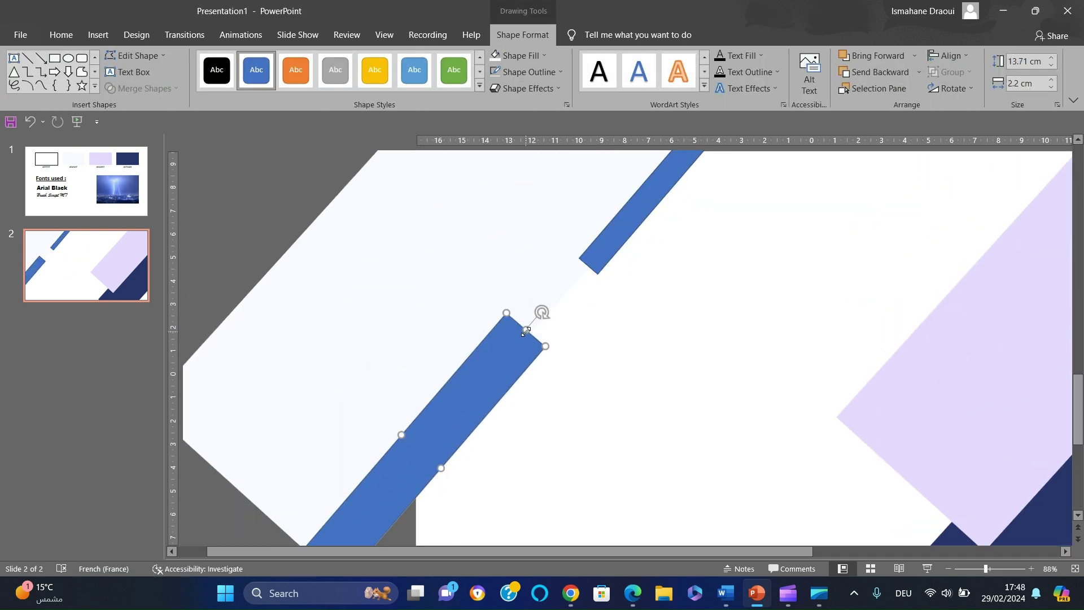
drag(525, 330, 495, 366)
Bring the off-white rectangle to the front so it partly covers both blue strips
click(473, 286)
click(914, 55)
click(899, 97)
click(777, 384)
scroll(777, 385, down, 4)
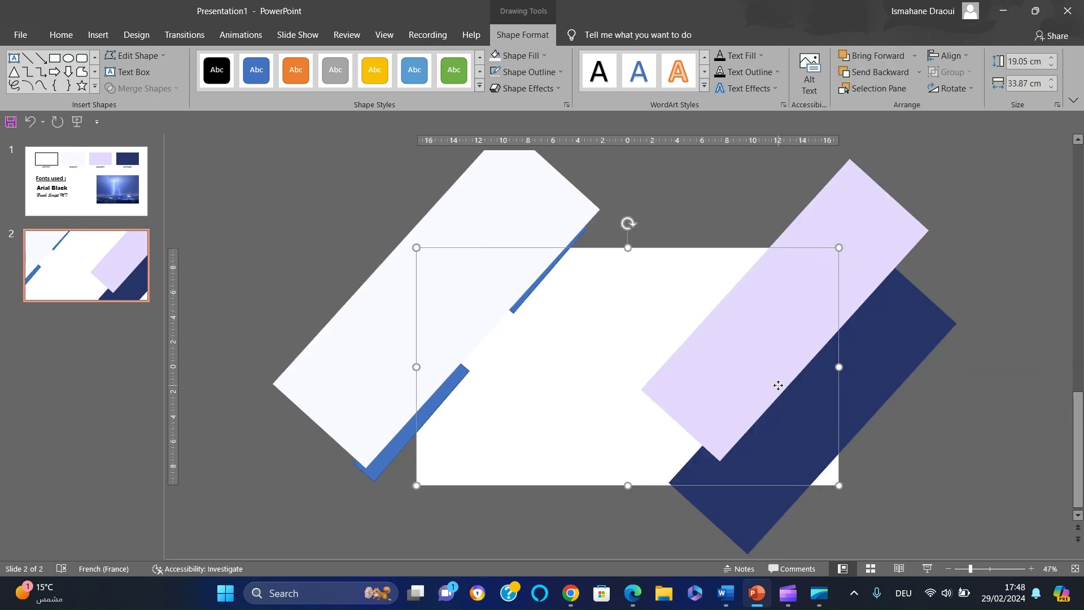
Copy the large lavender rectangle's formatting onto the wide lower strip beside the off-white rectangle
click(777, 384)
click(61, 34)
click(67, 90)
click(419, 429)
drag(418, 429, 420, 430)
Copy the dark blue rectangle's formatting onto the thin upper strip beside the off-white rectangle
click(837, 371)
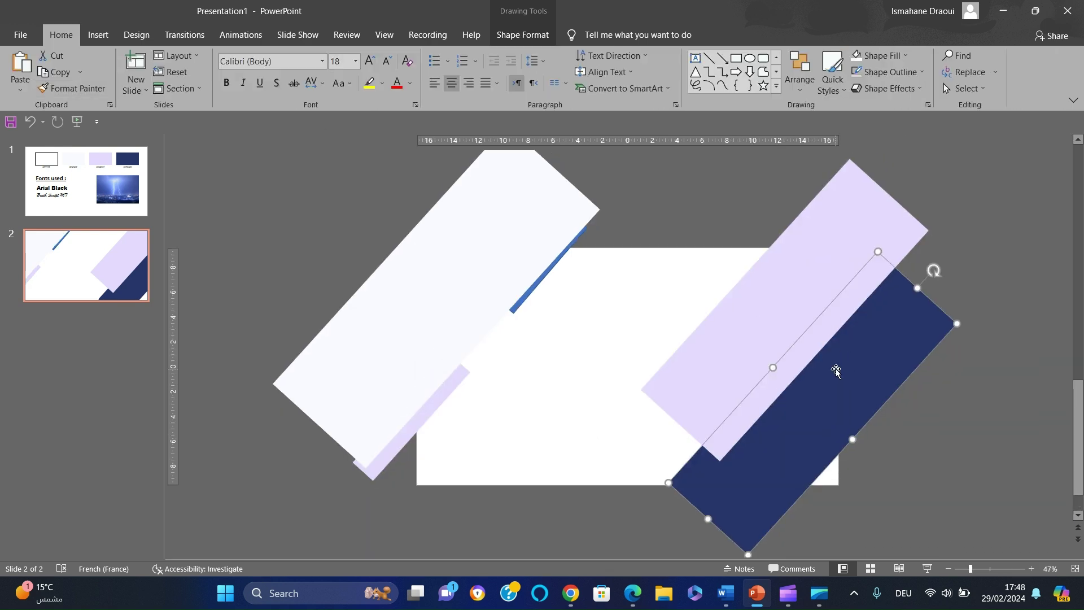
click(526, 300)
click(655, 198)
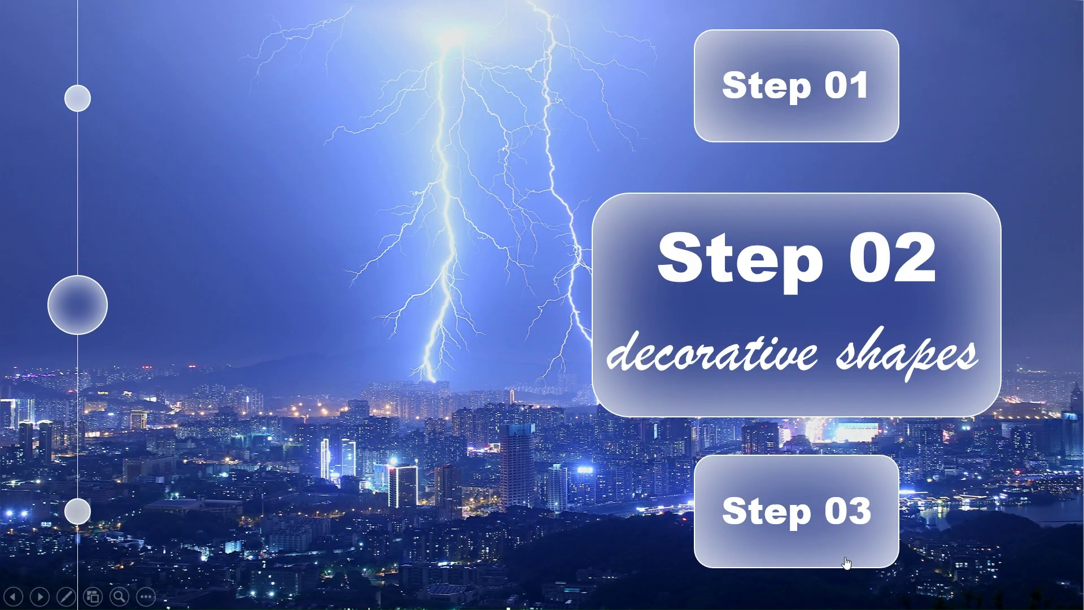
click(845, 560)
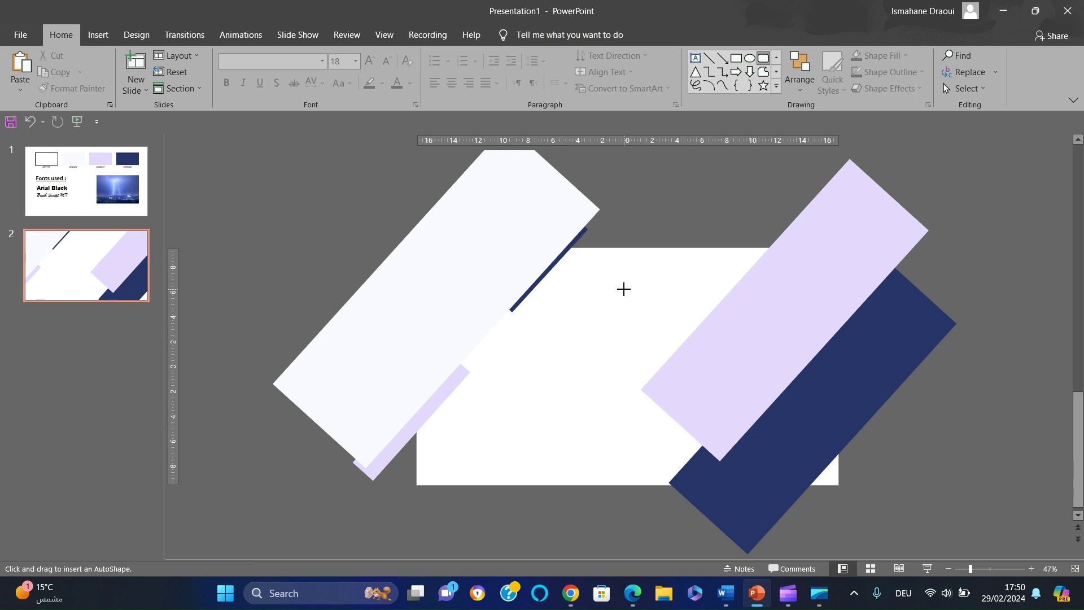
Draw a vertical rounded rectangle about 11.57 × 2.86 cm near the slide's centre, fully round its ends and shift it slightly left
drag(623, 288, 589, 433)
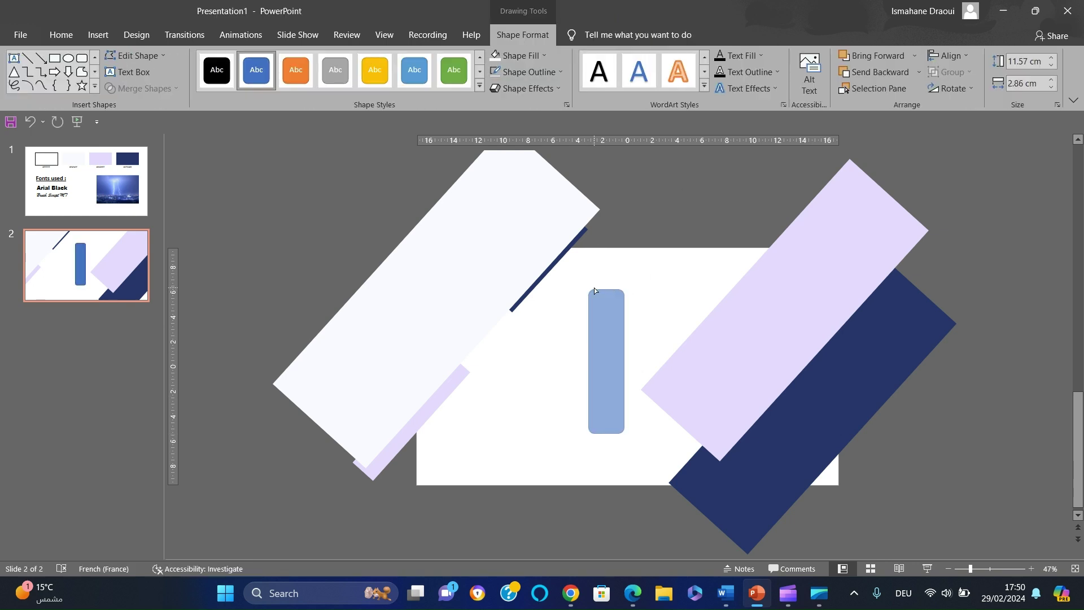
drag(594, 291, 594, 290)
drag(604, 337, 556, 344)
Duplicate the rounded bar four times to form a row of five bars
key(ctrl+d)
key(ctrl+d)
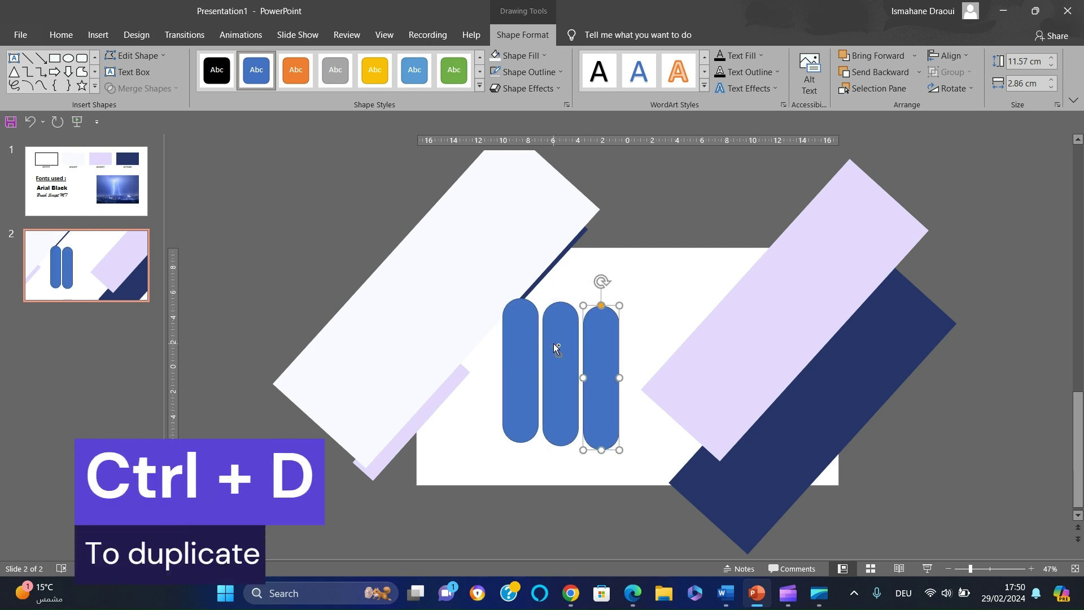
key(ctrl+d)
key(ctrl+d)
scroll(554, 344, up, 4)
Shorten the first, second, fourth and fifth bars by differing amounts, leaving the middle bar the longest
click(415, 451)
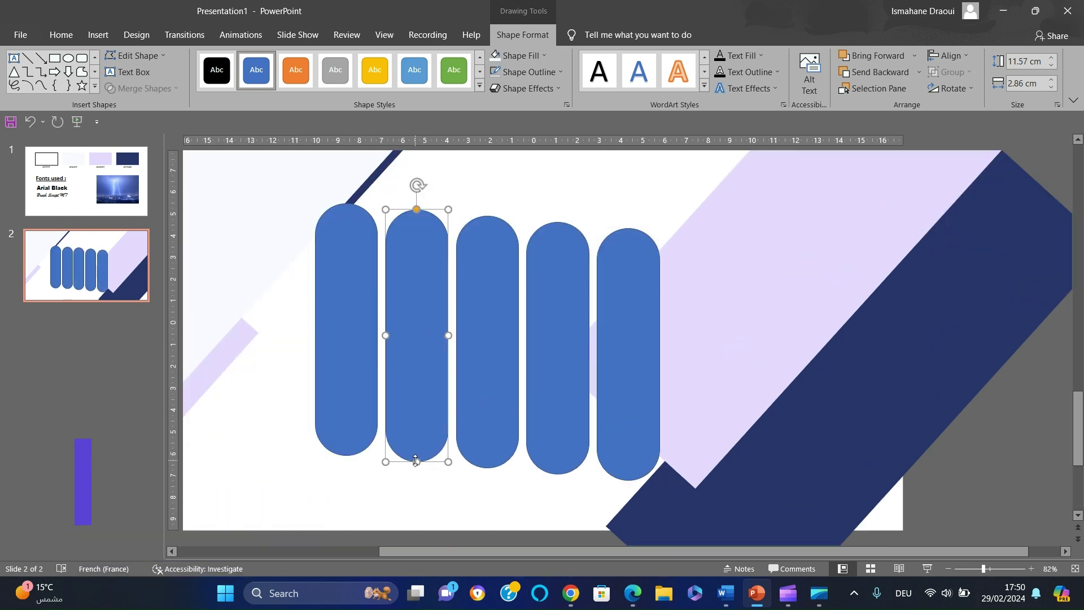
drag(416, 461, 416, 491)
click(346, 441)
drag(346, 455, 346, 388)
click(416, 474)
drag(416, 491, 416, 424)
click(356, 358)
drag(346, 387, 346, 422)
drag(416, 424, 416, 401)
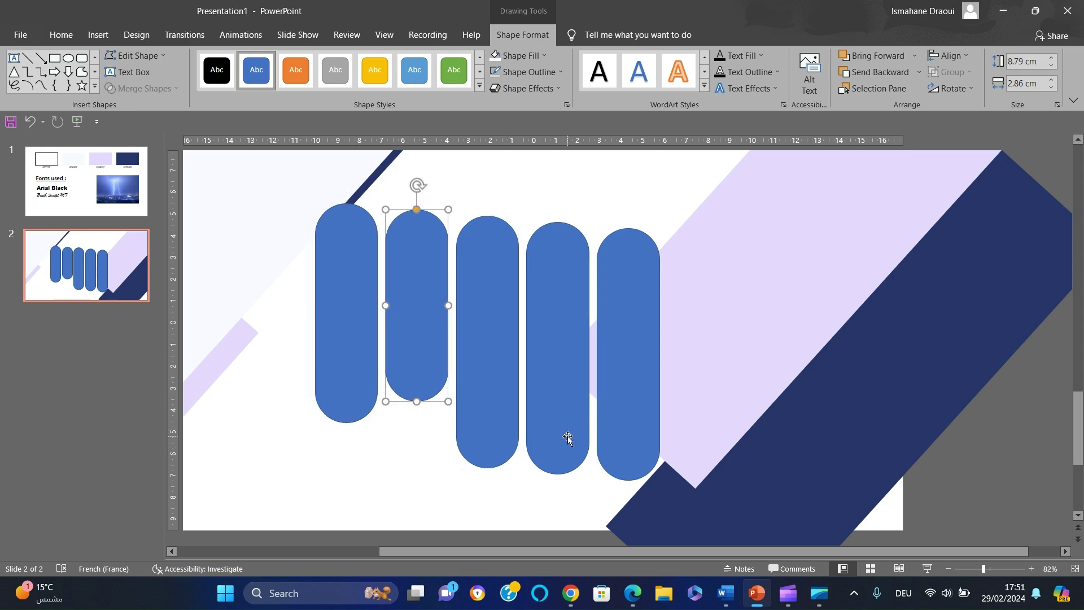
click(567, 437)
drag(557, 474, 558, 399)
click(628, 351)
drag(628, 481, 619, 435)
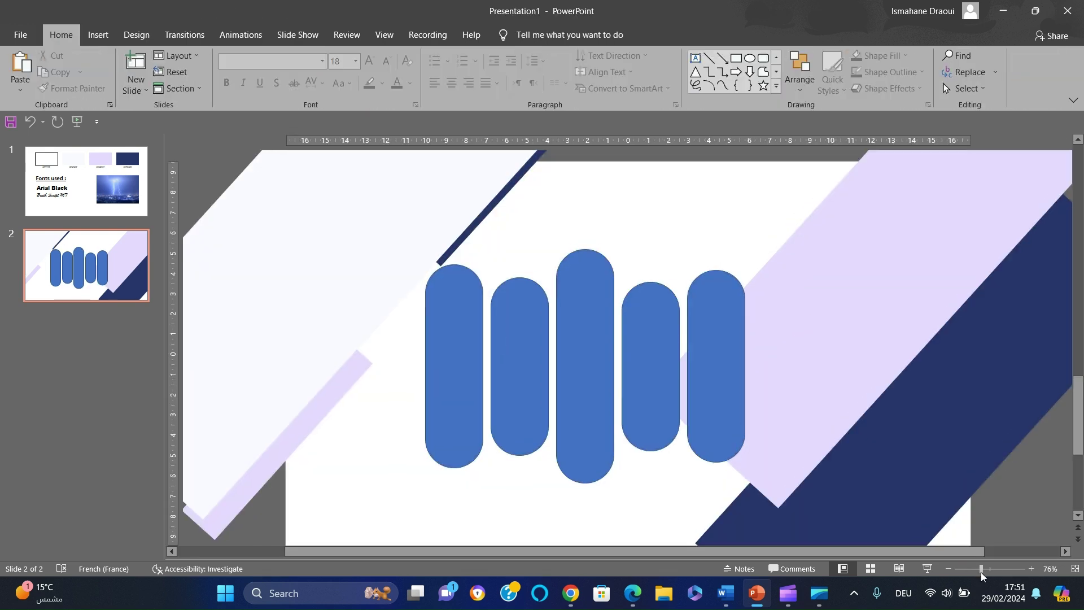
Lengthen the first, second, fourth and fifth bars and shorten the middle bar
click(462, 451)
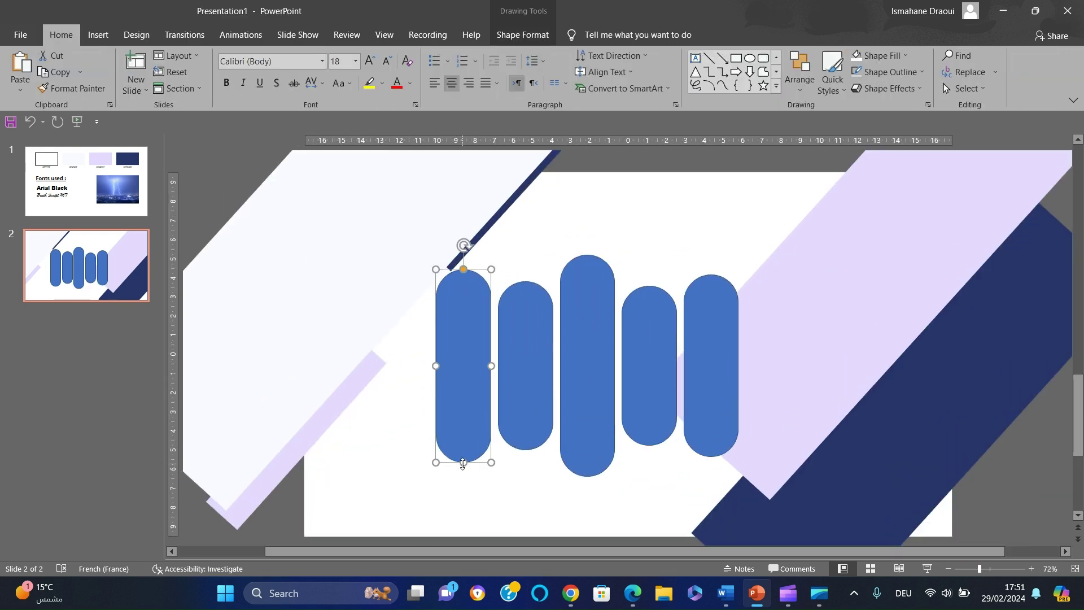
drag(463, 463, 462, 499)
click(525, 367)
drag(525, 450, 525, 477)
click(587, 367)
drag(587, 255, 587, 279)
click(649, 367)
drag(649, 445, 649, 474)
drag(711, 456, 715, 477)
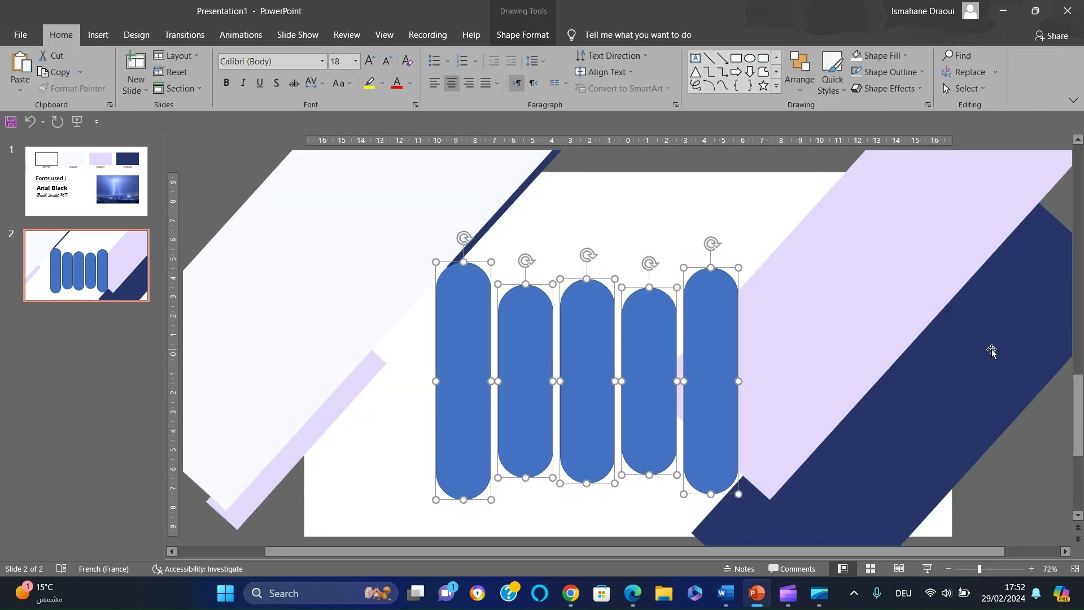
Lengthen the middle bar and reduce the two outermost bars to a height of 9.89 cm
click(585, 433)
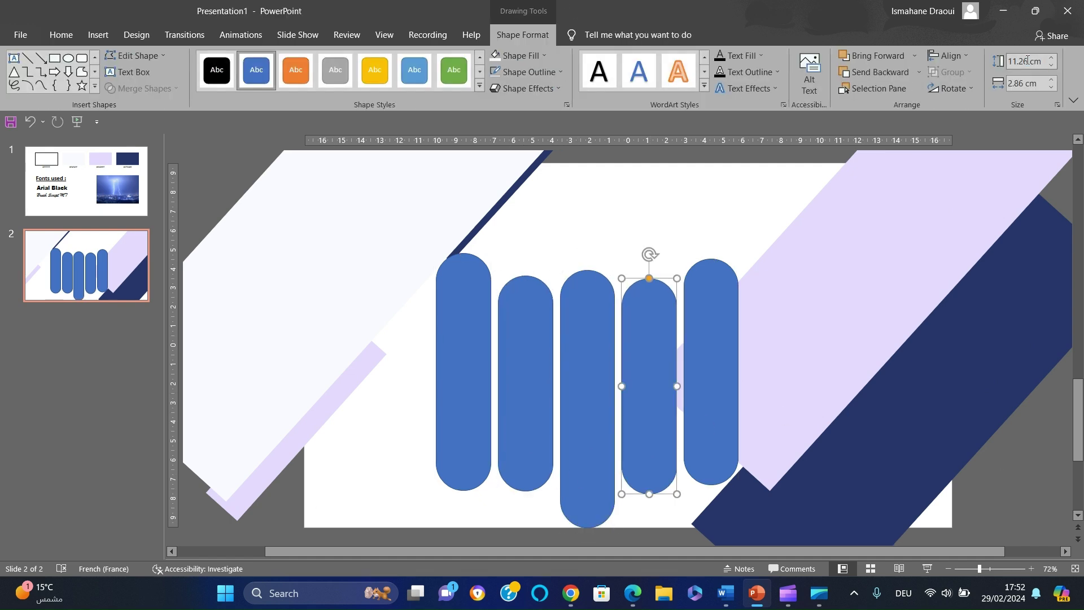
click(525, 402)
click(452, 448)
drag(463, 490, 463, 442)
click(711, 395)
click(1026, 61)
text(9.88)
Align the five bars vertically by their middles
drag(757, 226, 418, 536)
click(955, 56)
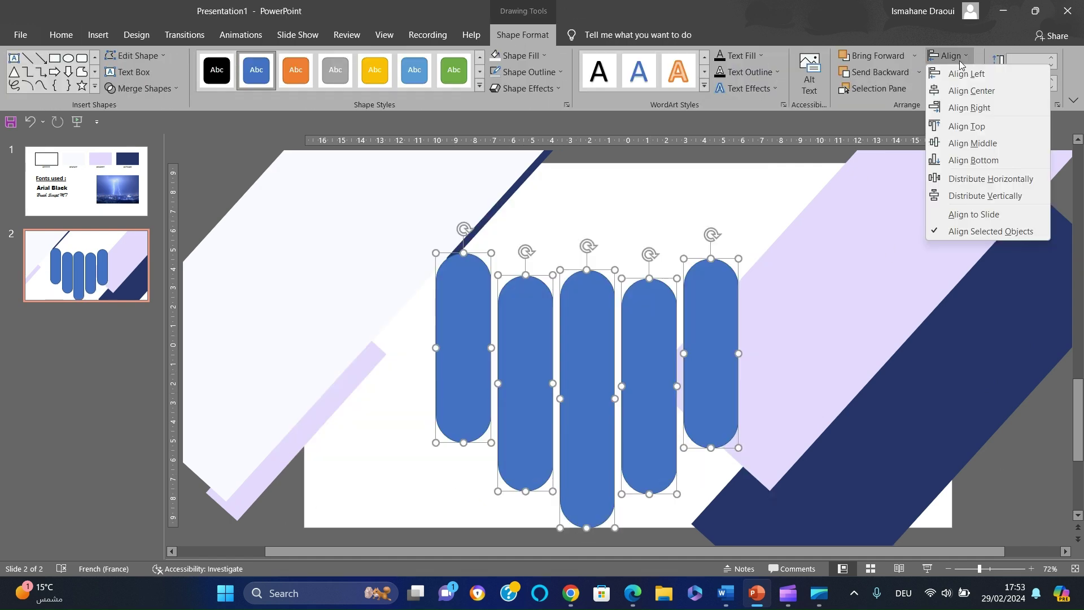
Set the width of all five bars to 2.5 cm
drag(232, 161, 849, 486)
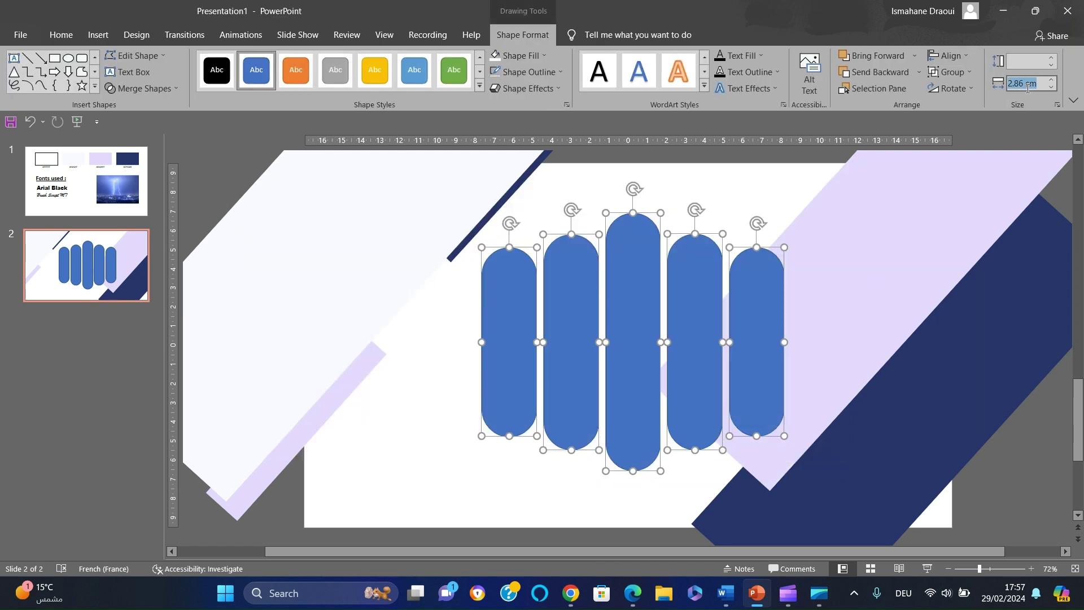
text(2)
key(Return)
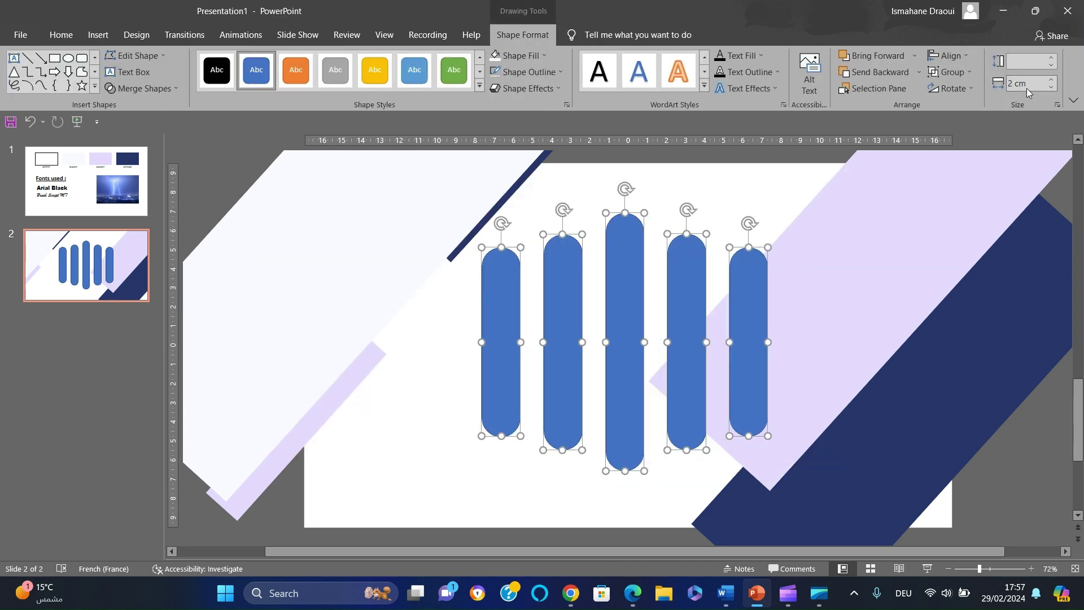
click(1018, 84)
text(2.5)
key(Return)
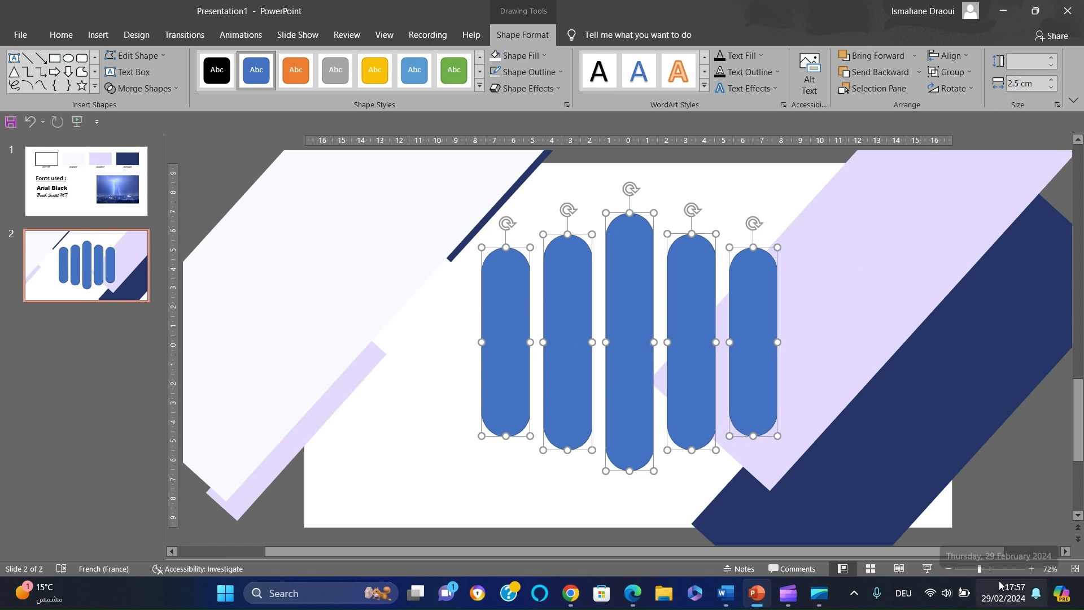
click(1008, 459)
Nudge the last bar left until it overlaps the fourth bar
click(753, 368)
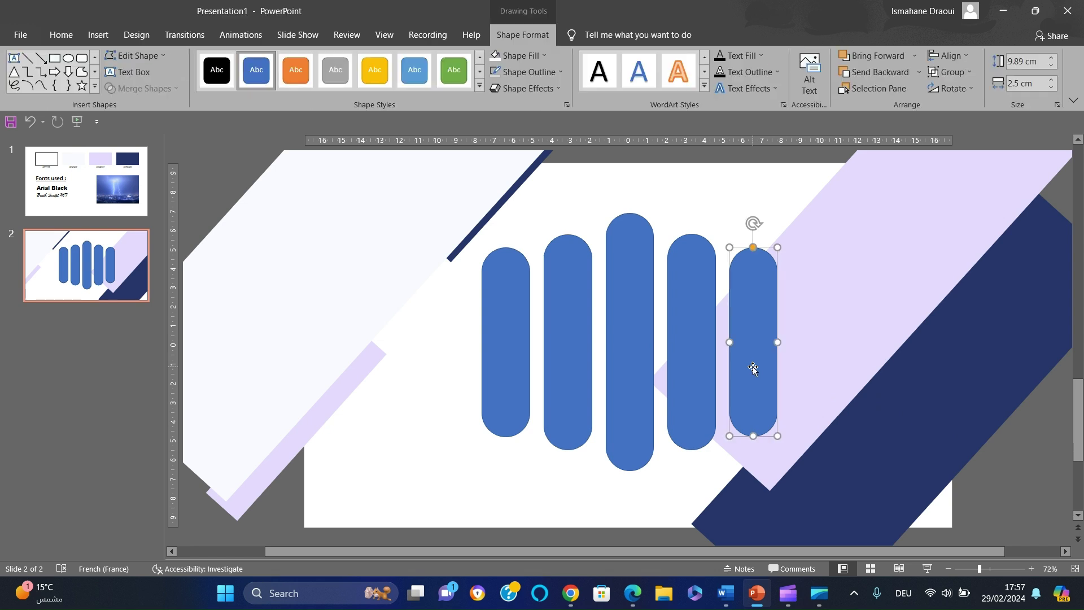
key(Left)
key(Left)
key(Left)
key(Left)
key(Left)
key(Left)
key(Left)
key(Left)
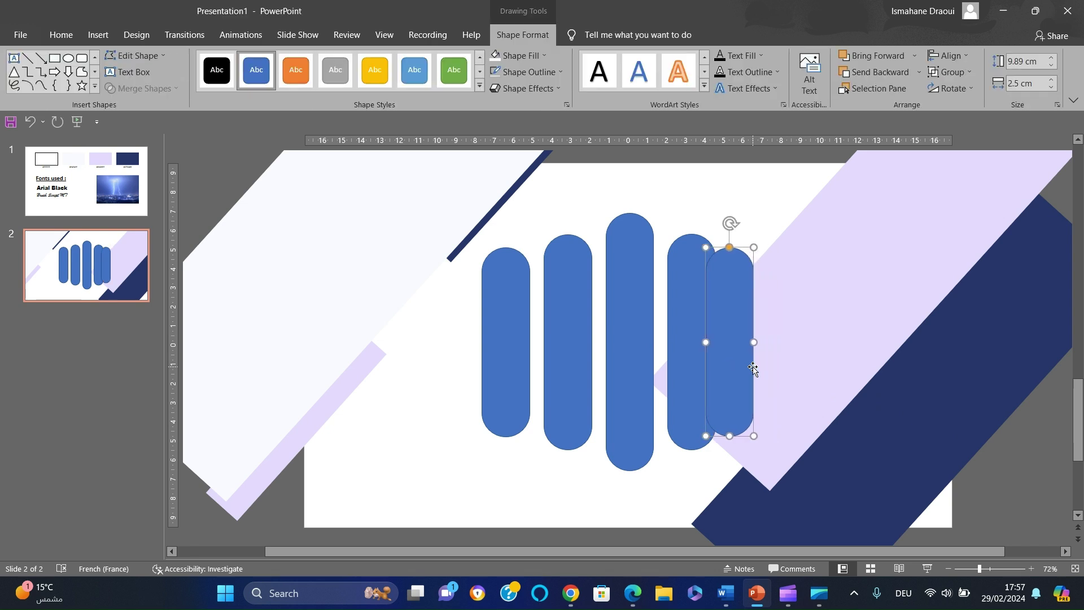
Distribute the five bars horizontally to even out their spacing
drag(227, 164, 873, 545)
click(963, 56)
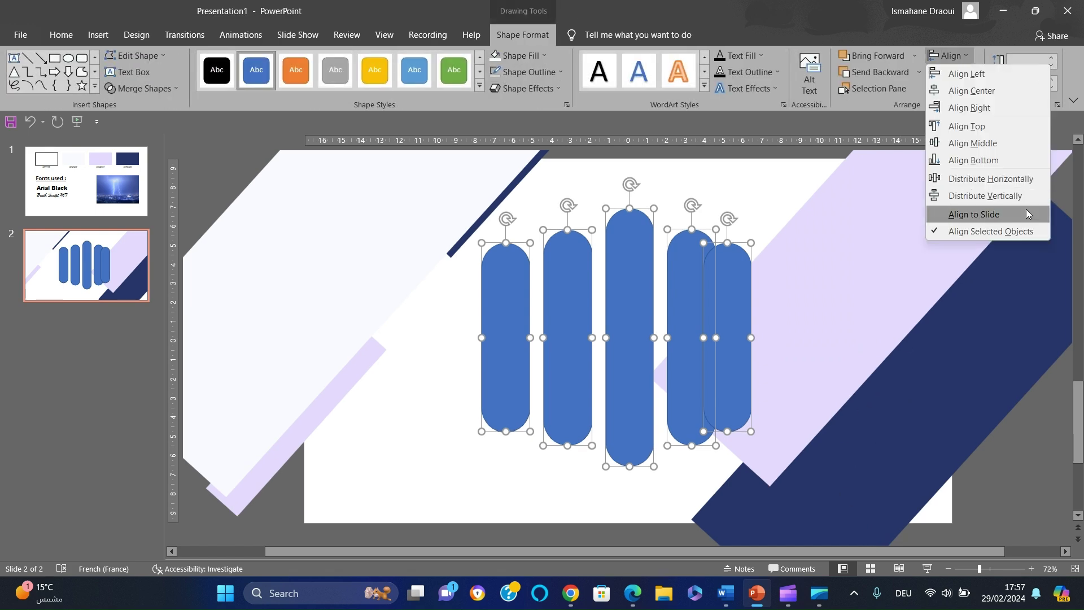
click(991, 179)
click(951, 455)
Nudge the last bar slightly further left and redistribute the five bars horizontally with narrower gaps
click(726, 369)
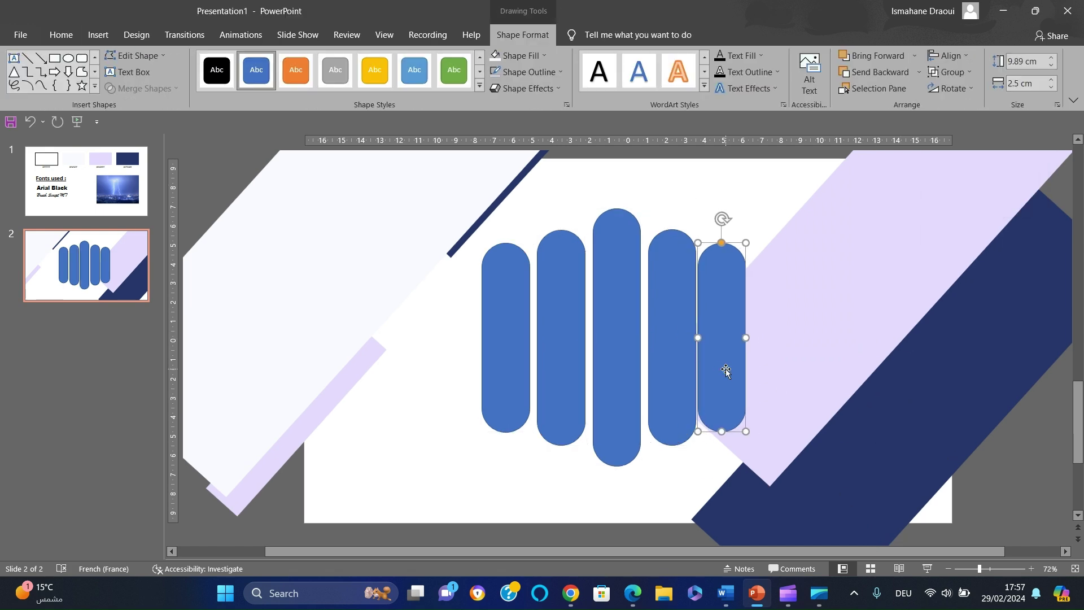
key(Left)
drag(243, 177, 916, 479)
click(955, 56)
click(1011, 179)
click(930, 494)
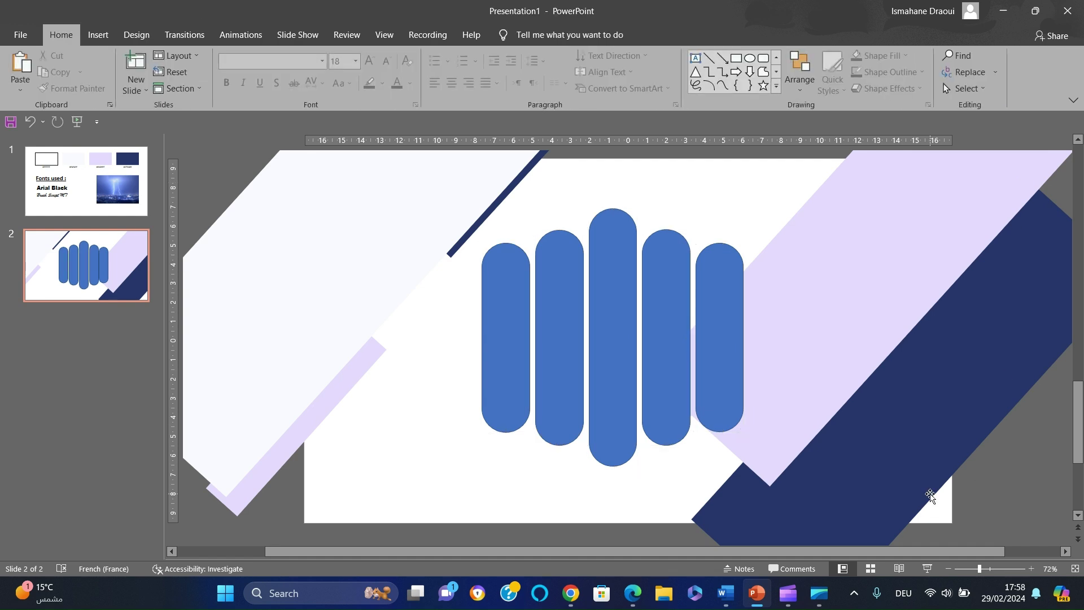
Stagger the bar lengths by shortening the second and fourth bars and lengthening the first one
click(551, 388)
drag(559, 445, 559, 403)
click(666, 423)
click(719, 415)
drag(666, 445, 719, 395)
drag(505, 432, 503, 437)
drag(726, 371, 713, 395)
Group the five bars and tilt the group towards the angle of the diagonal rectangles
drag(237, 176, 823, 502)
key(ctrl+g)
drag(613, 173, 721, 214)
Move the bar group over the large lavender rectangle and fine-tune its rotation to run parallel with it
drag(649, 303, 787, 280)
drag(861, 191, 857, 189)
drag(795, 281, 836, 310)
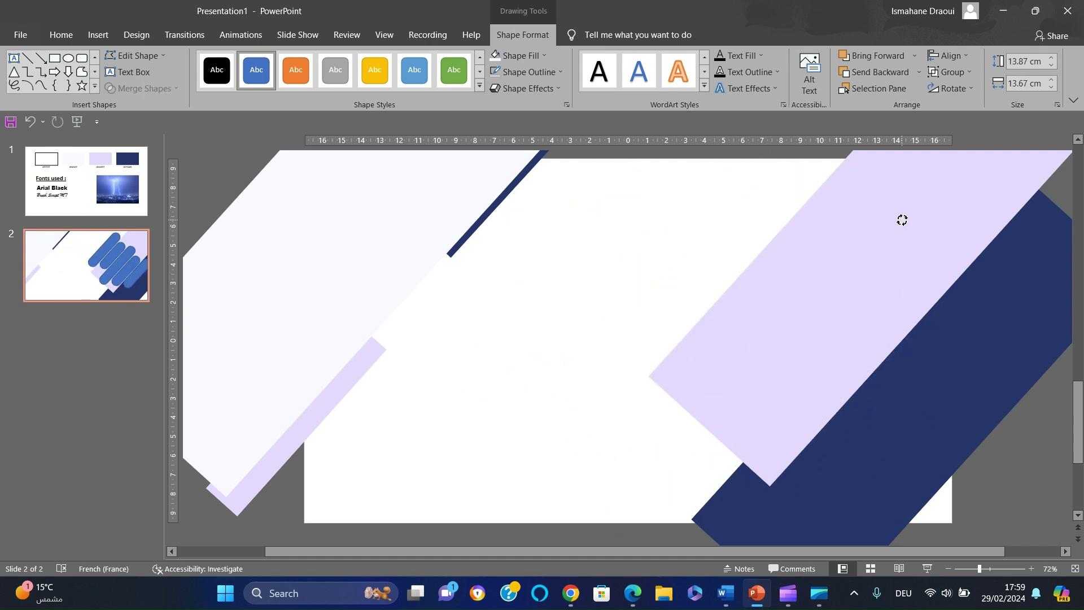
drag(902, 220, 901, 219)
drag(845, 293, 856, 280)
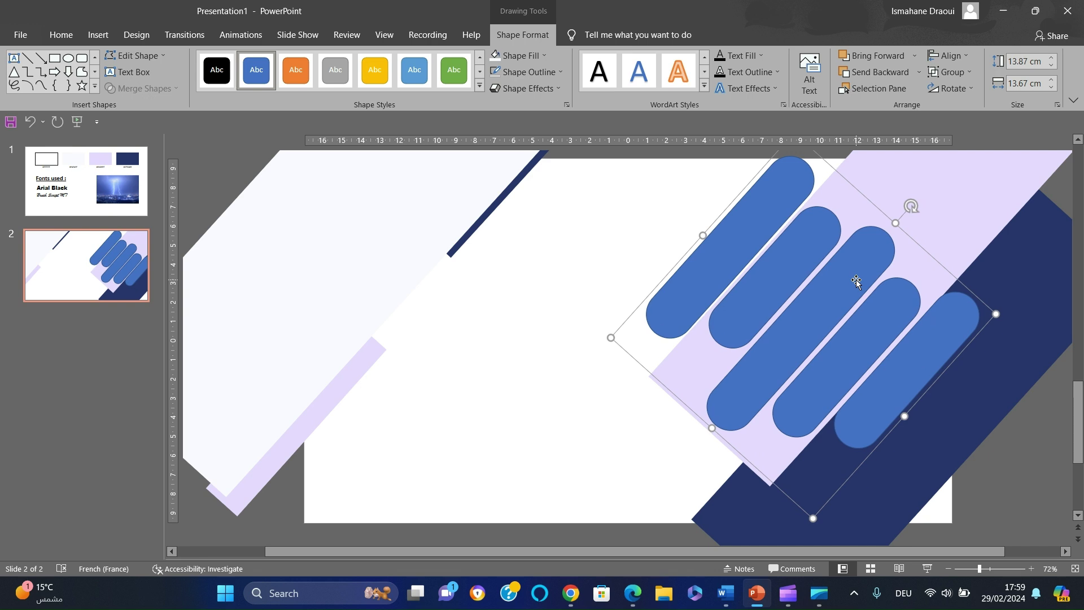
Ungroup the five tilted bars
right_click(857, 281)
mouse_move(924, 369)
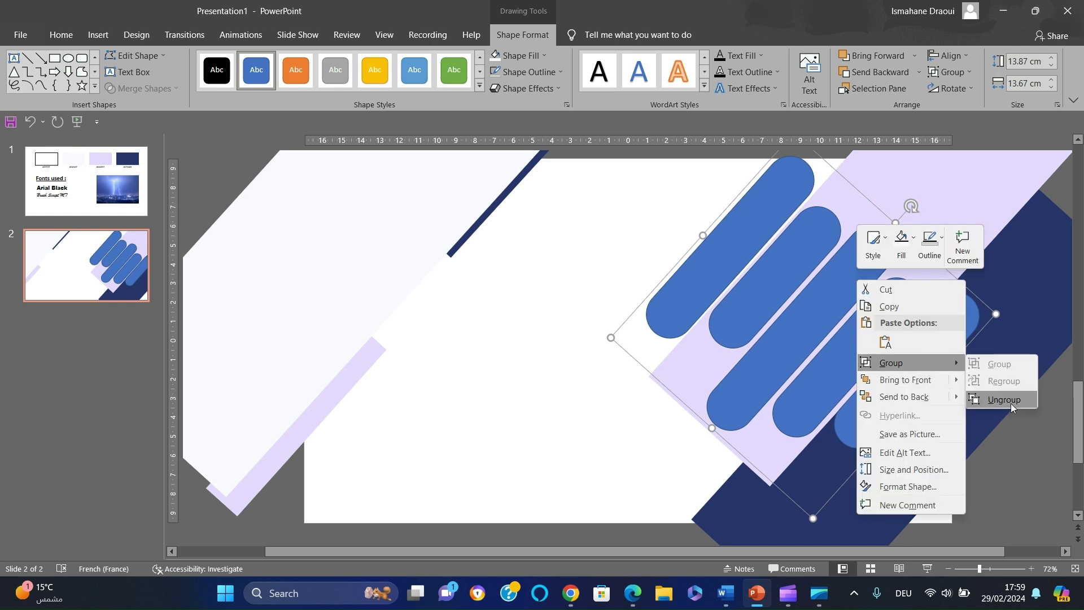
click(1005, 400)
click(1026, 480)
Remove the outline of all five bars and give them the slide background fill
drag(1040, 481, 564, 166)
right_click(794, 281)
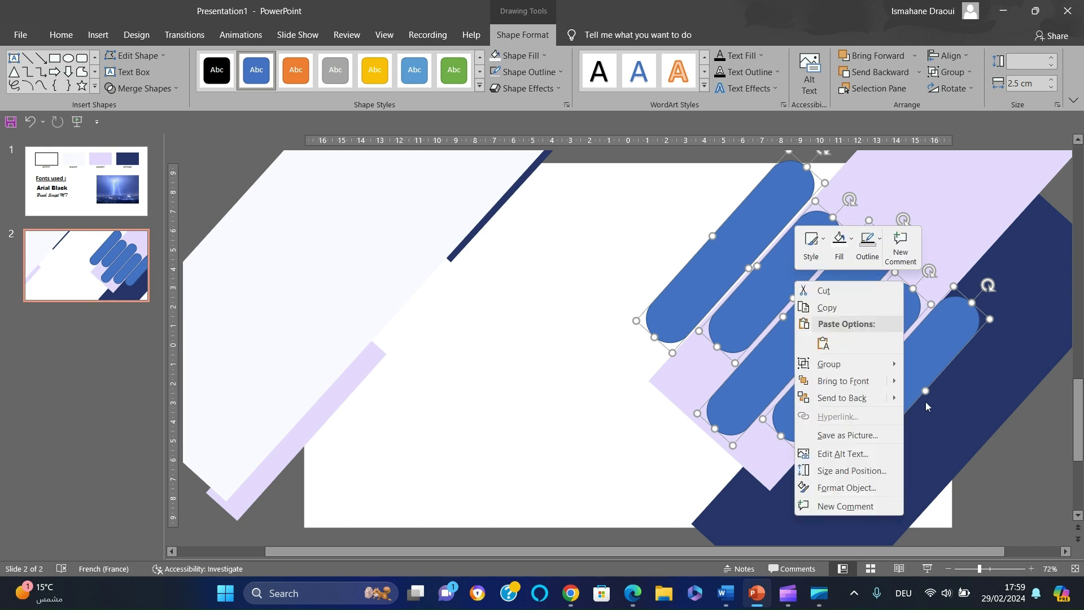
click(858, 486)
click(915, 399)
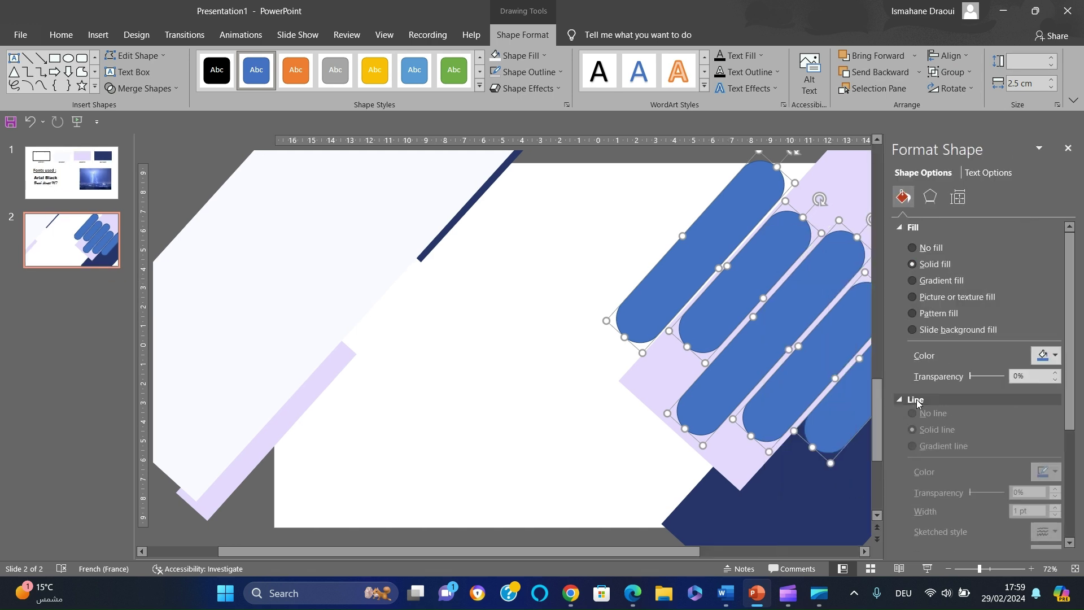
click(920, 421)
click(919, 332)
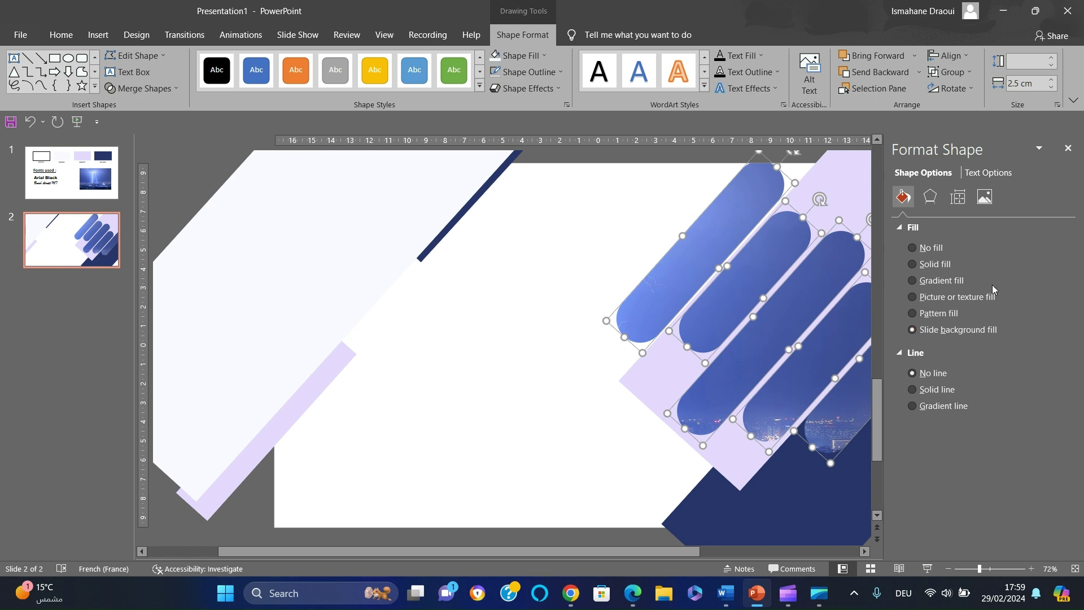
click(1067, 148)
Nudge the five picture-filled bars down and to the left
key(Down)
key(Down)
key(Down)
key(Down)
key(Left)
key(Left)
key(Left)
key(Left)
key(Left)
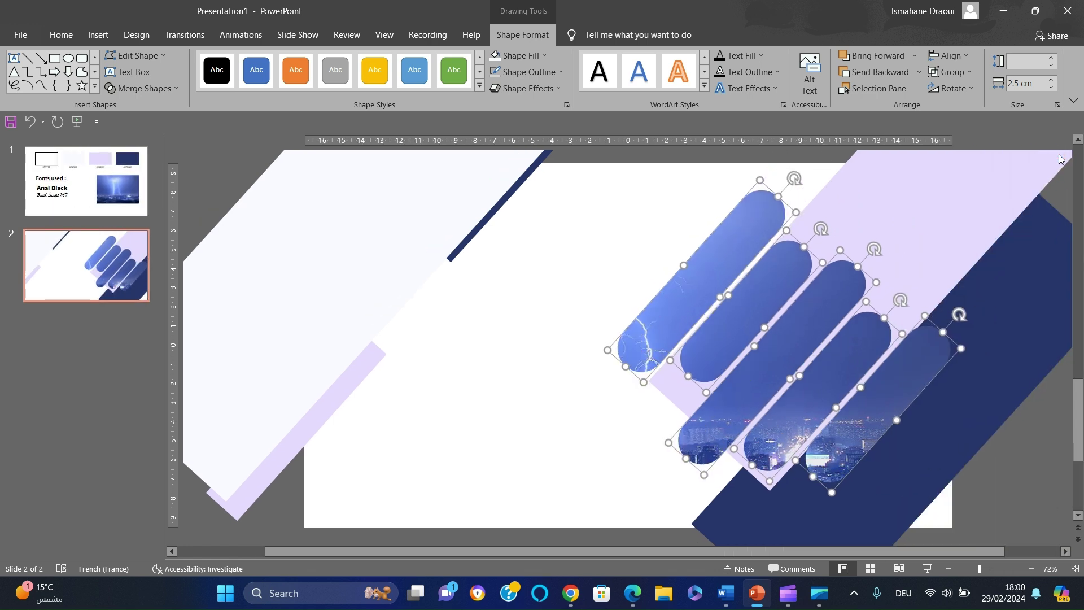
Apply the first outer shadow preset to the five bars, with a 45° angle and 3 pt distance
right_click(859, 353)
click(907, 326)
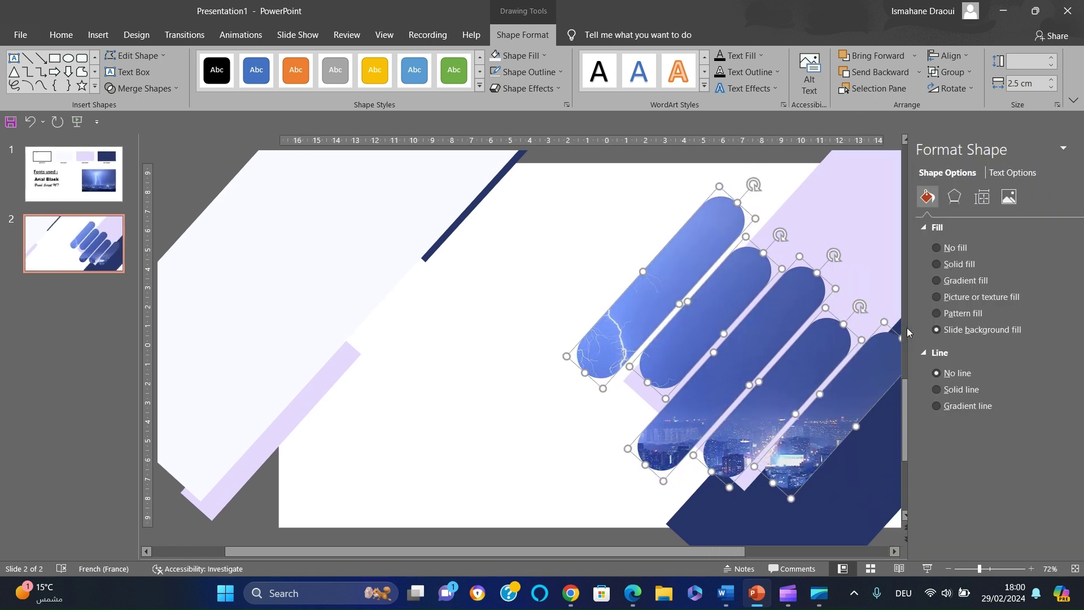
click(930, 196)
click(923, 227)
click(1043, 247)
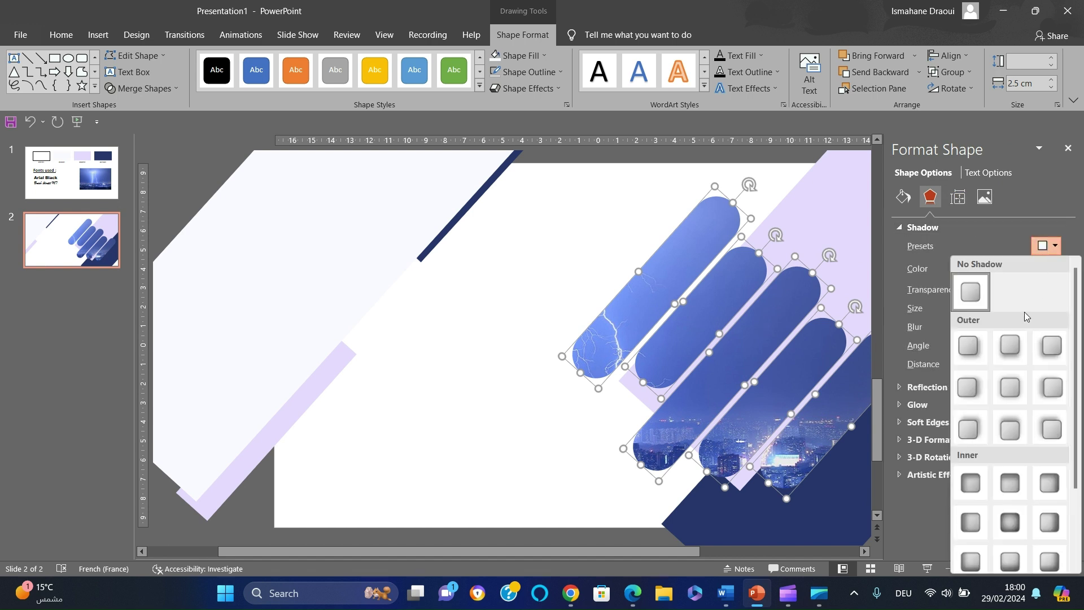
click(969, 347)
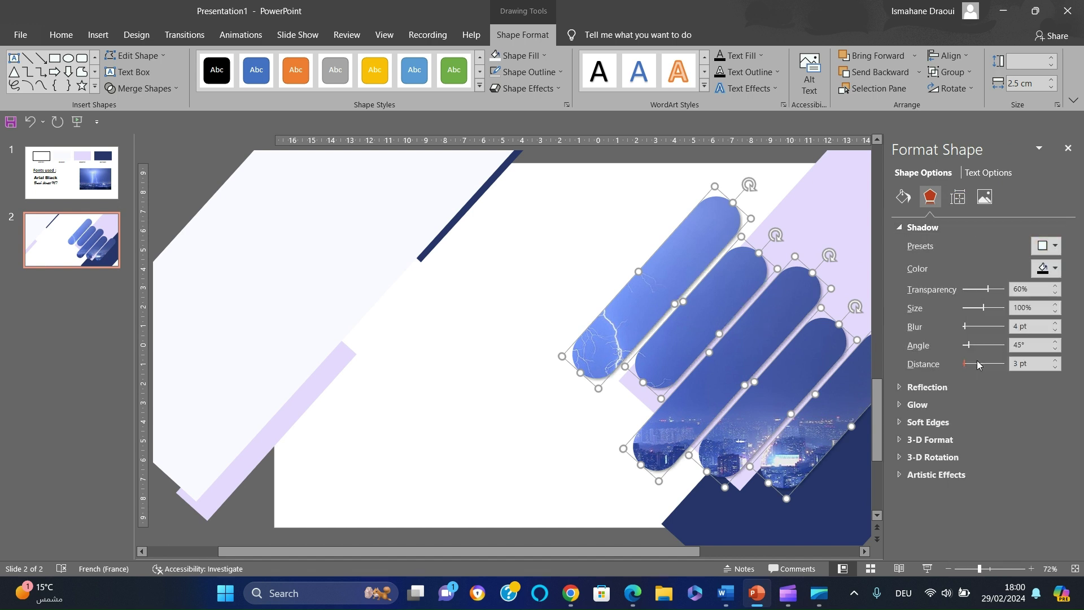
Set the shadow of the five bars to 0% transparency and 15 pt blur
drag(988, 291, 909, 295)
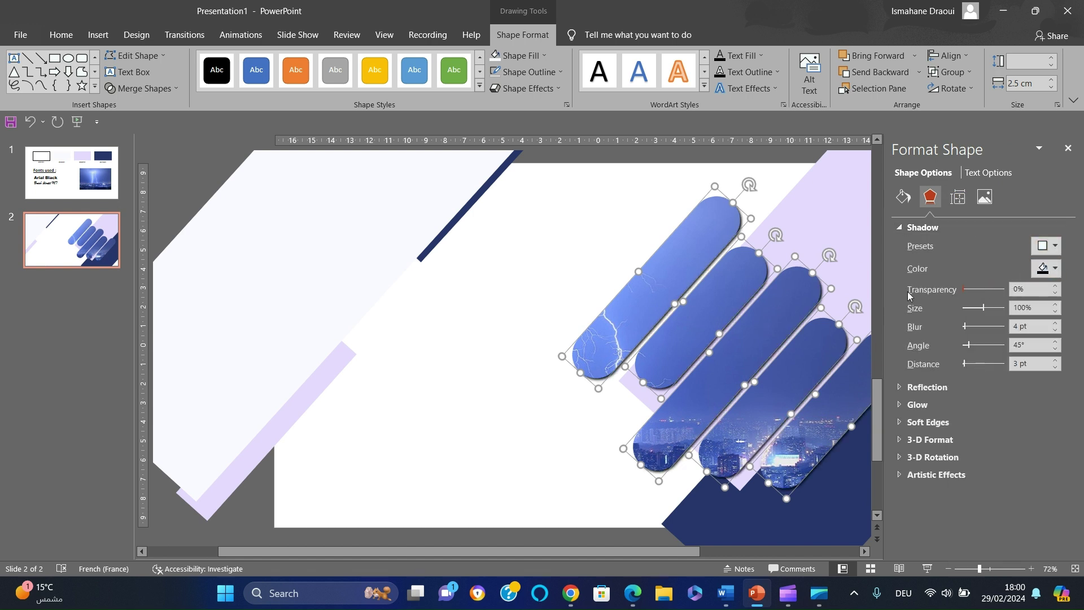
click(992, 329)
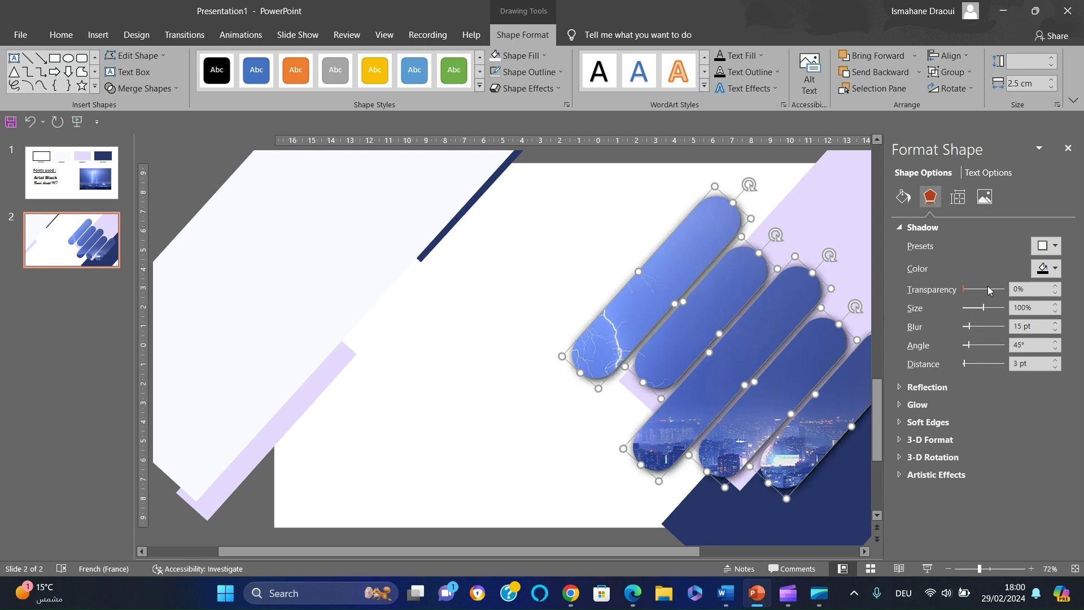
click(1065, 149)
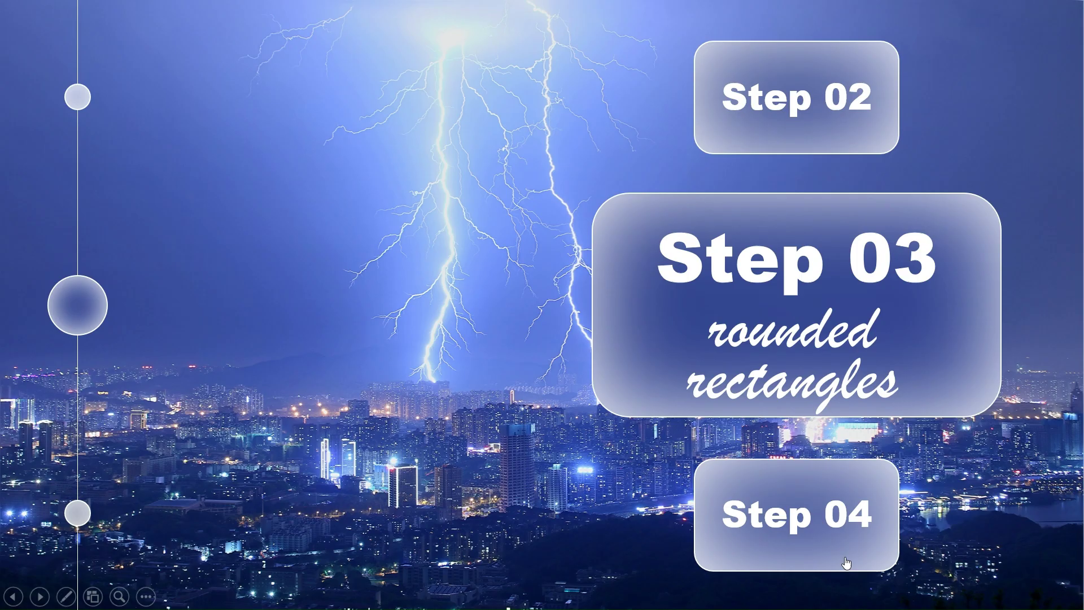
click(845, 557)
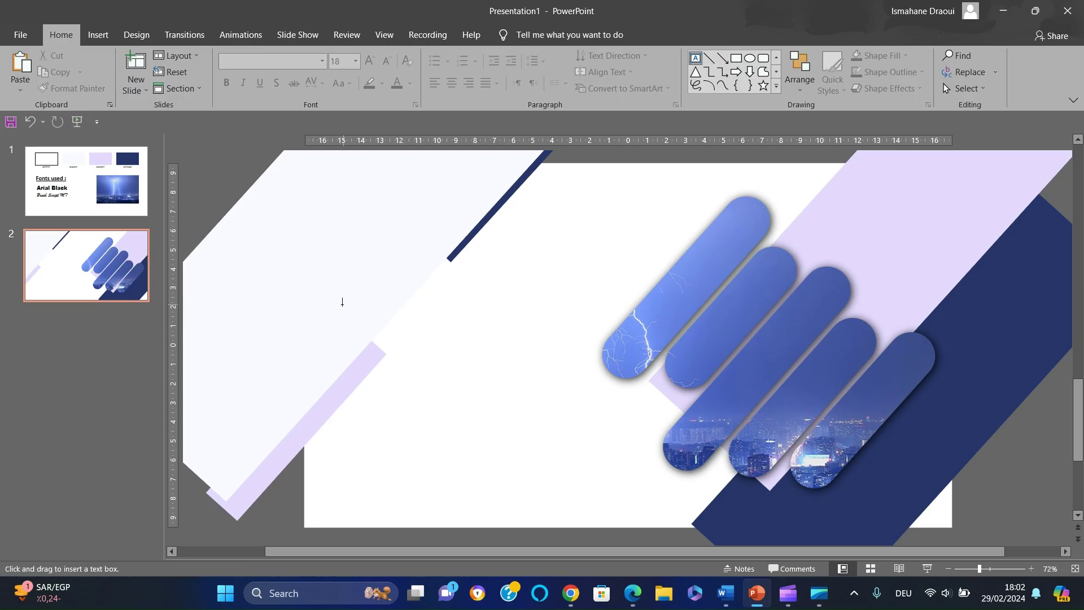
Add the title "YOUR TITLE SLIDE" left of the bars in Arial Black, 40 pt, widening its text box onto one line
text(YOUR TITLE SLIDE)
click(322, 61)
click(261, 162)
drag(539, 337, 631, 336)
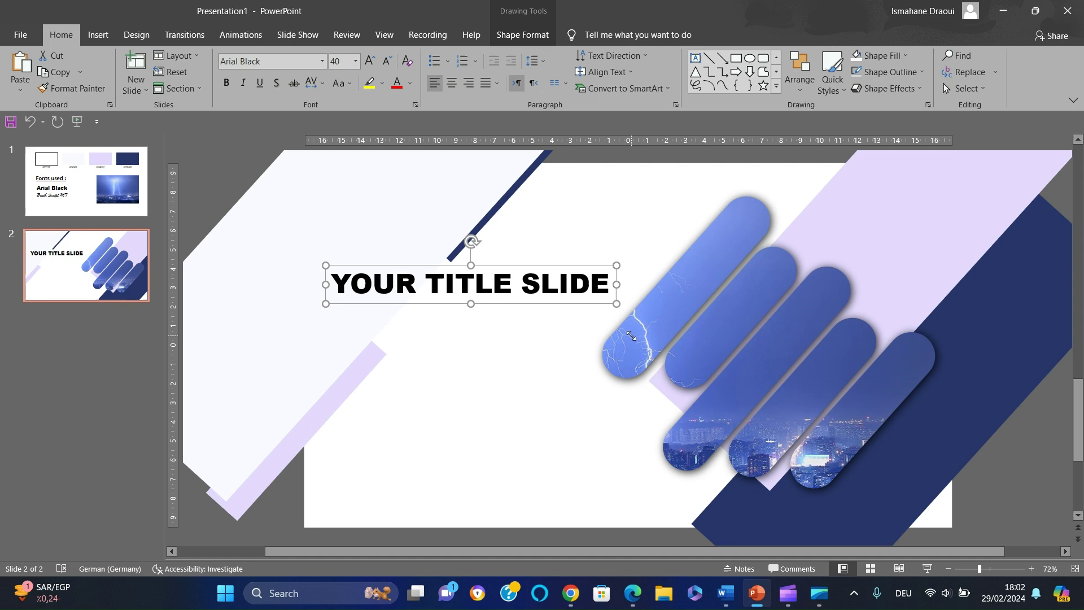
Add a subtitle text box below the title reading "Is the key element to captivate your audience´s attention"
drag(332, 316, 593, 335)
text(Is)
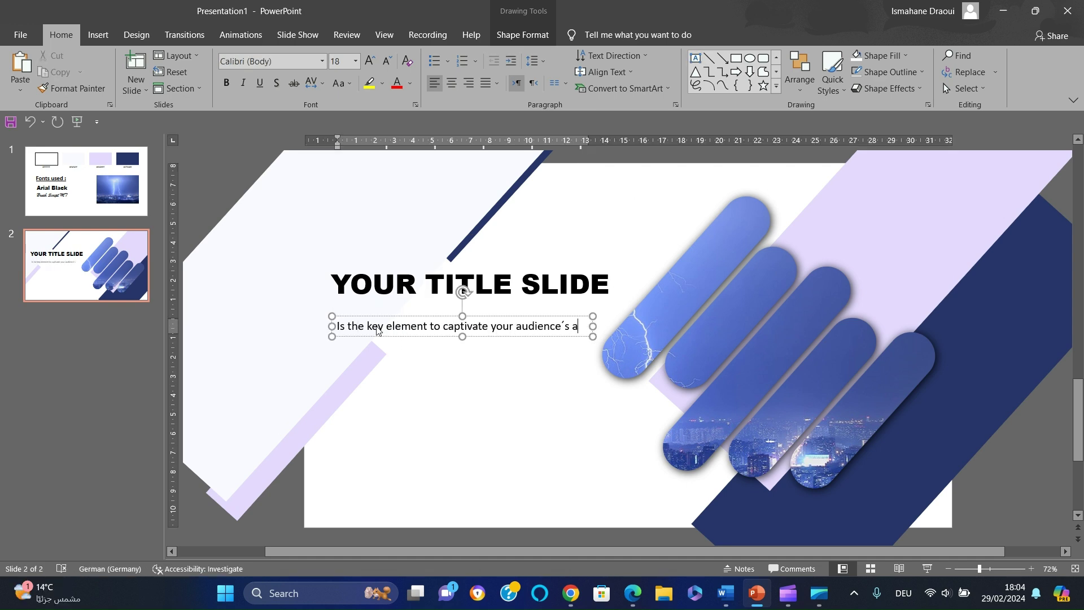
text(ttention)
Format the subtitle in Brush Script MT at 36 pt and change its first letter to lowercase "i"
click(378, 317)
click(322, 61)
click(261, 162)
click(370, 61)
click(343, 317)
key(BackSpace)
text(i)
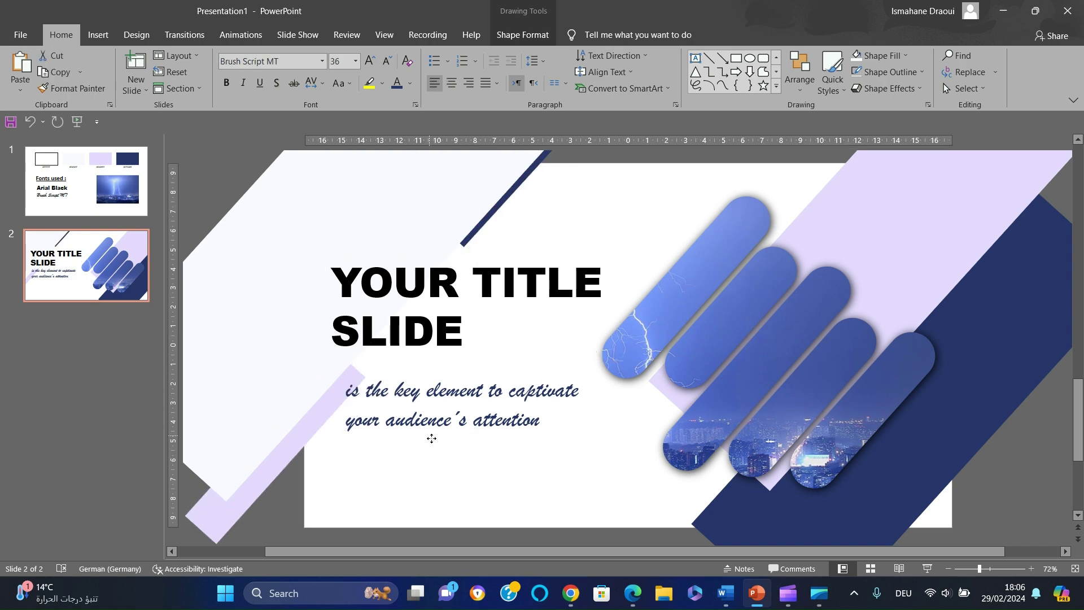
Increase the subtitle's font size by two increments, widen its text box to the left and shift it slightly right
click(431, 439)
click(370, 61)
click(369, 61)
drag(340, 429, 315, 429)
drag(431, 455, 446, 455)
Align the title and subtitle text boxes along their left edges
shift+click(469, 308)
click(799, 74)
mouse_move(832, 277)
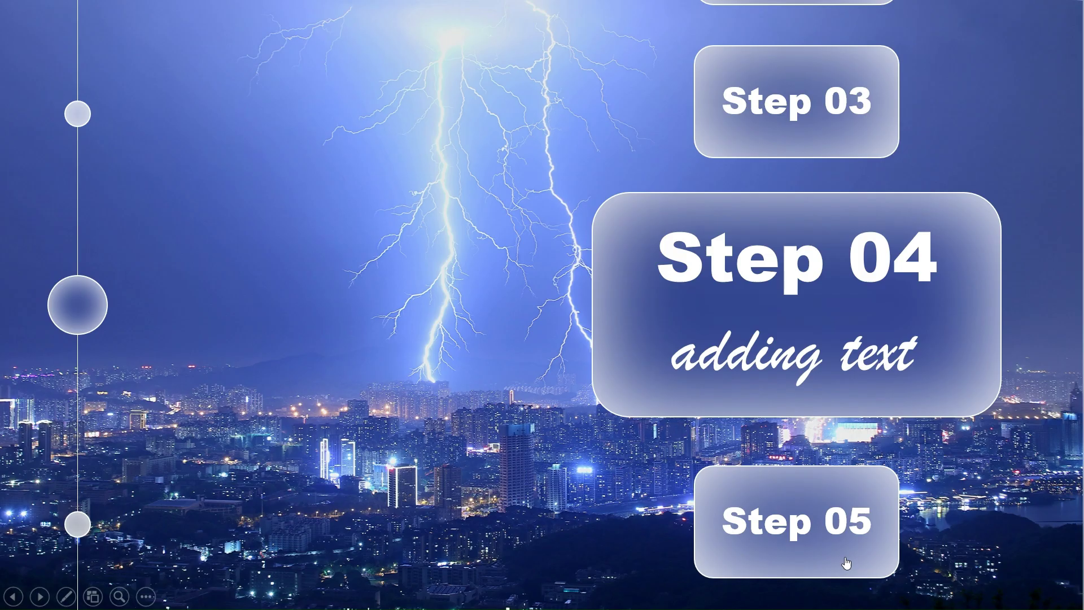
click(845, 558)
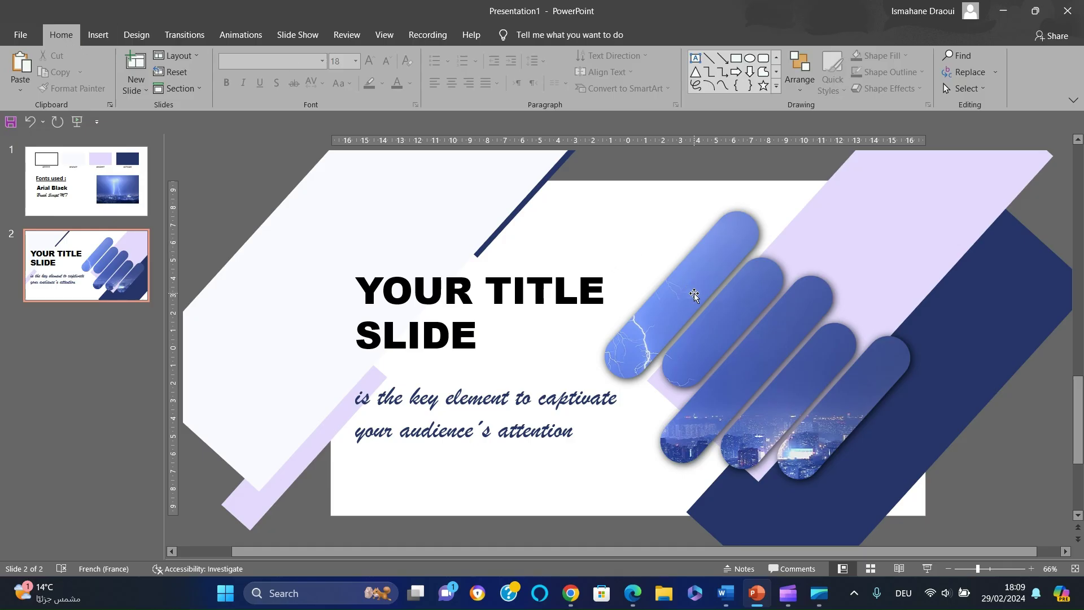
Give the leftmost picture-filled bar a Lines motion path animation that starts With Previous
click(695, 294)
click(256, 38)
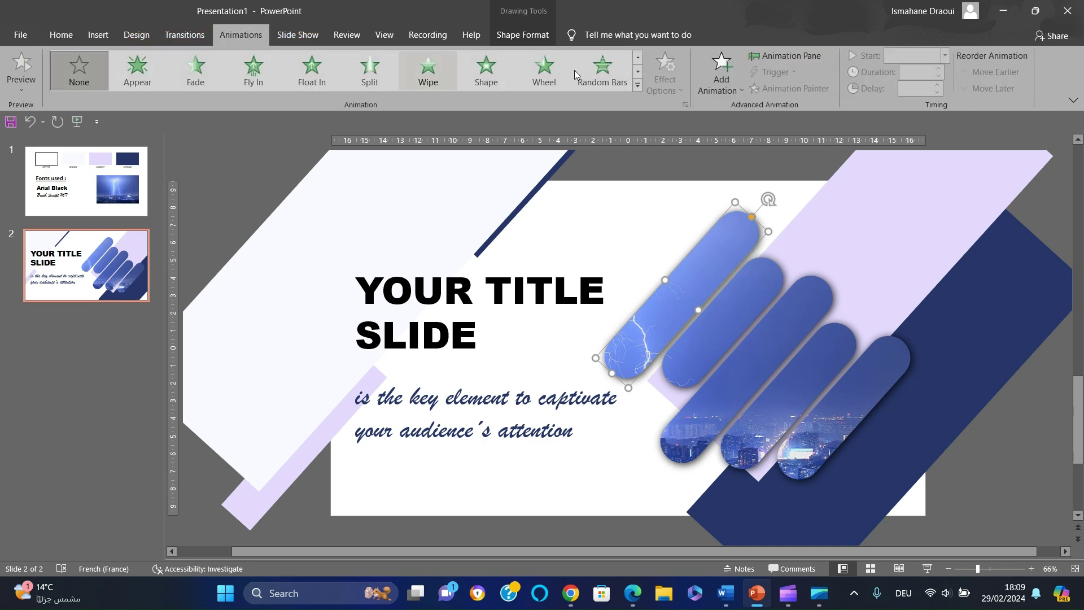
click(636, 88)
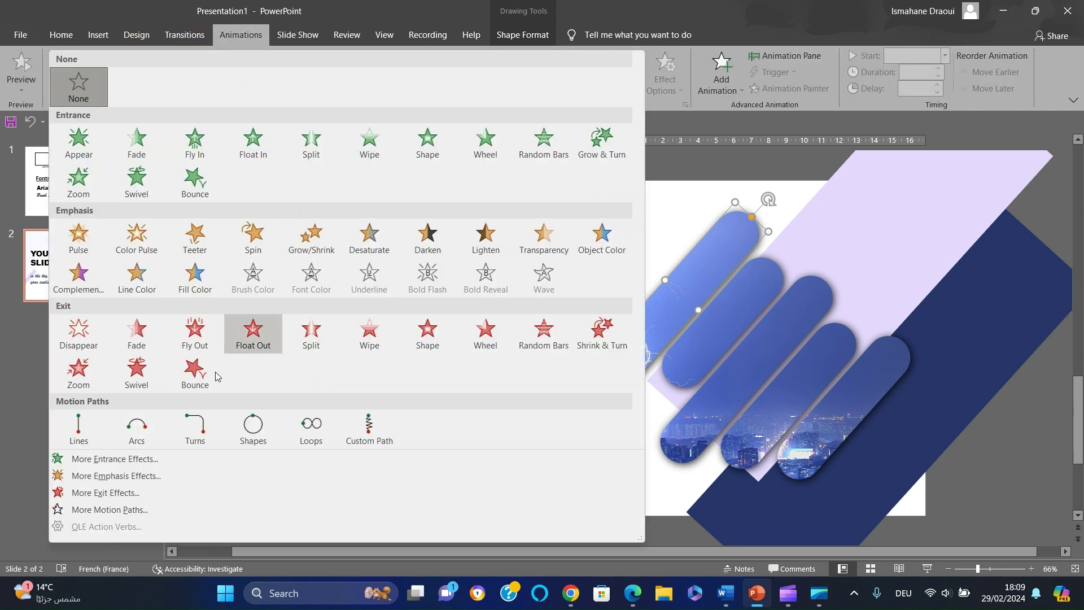
click(90, 424)
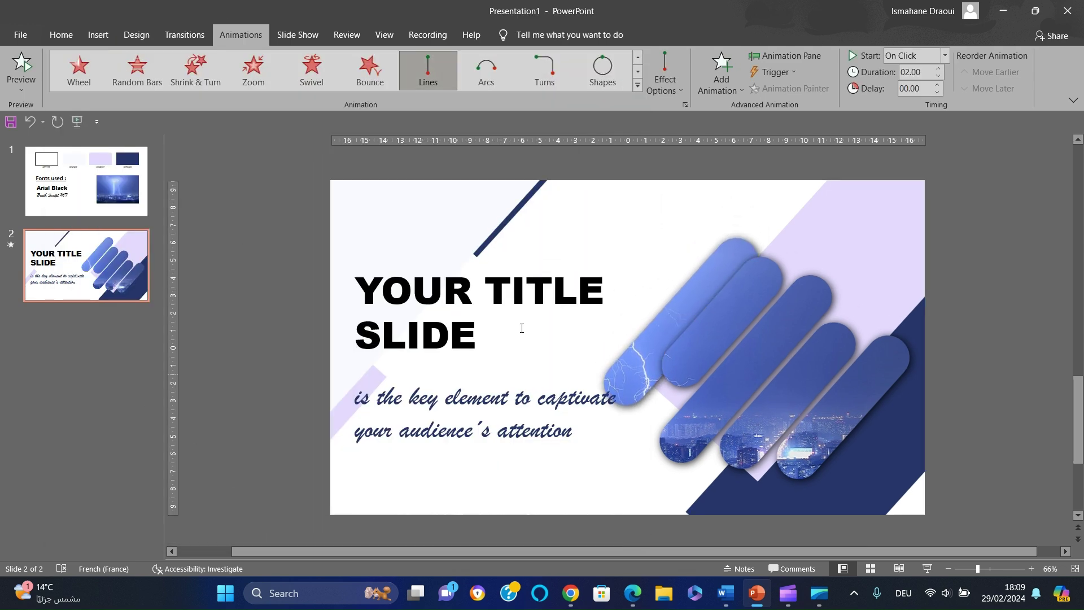
click(915, 59)
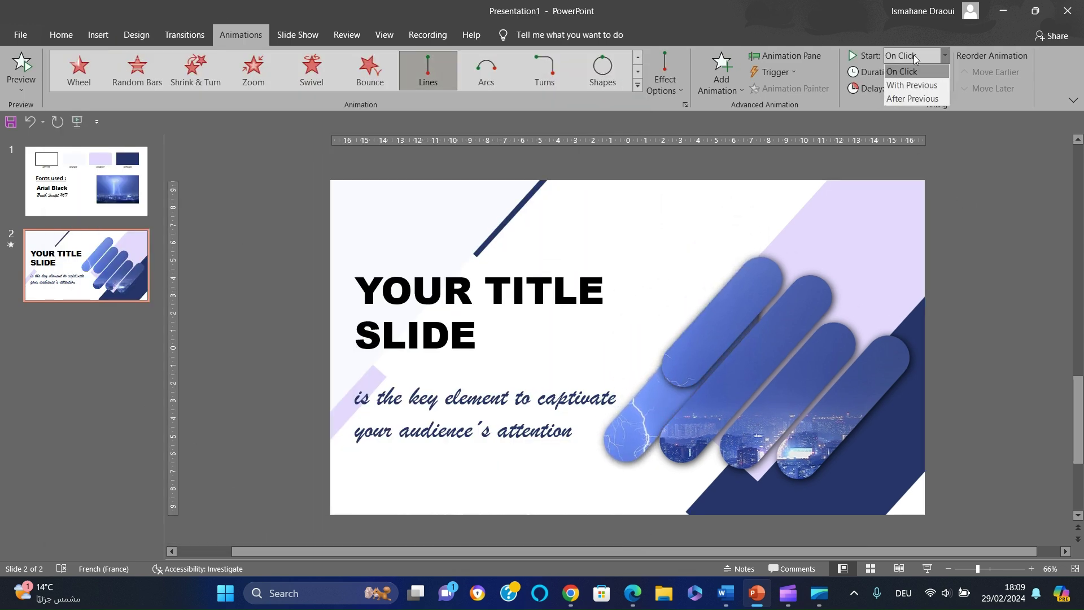
click(923, 86)
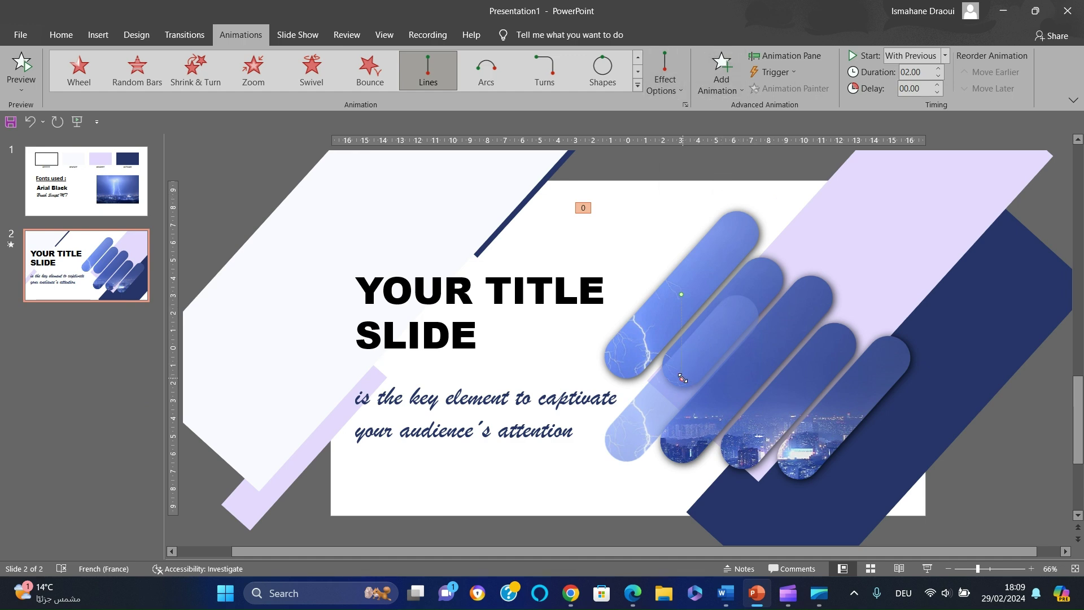
Extend the end of the leftmost bar's motion path diagonally up and right, beyond the slide's top edge and parallel to the bar
drag(682, 379, 806, 158)
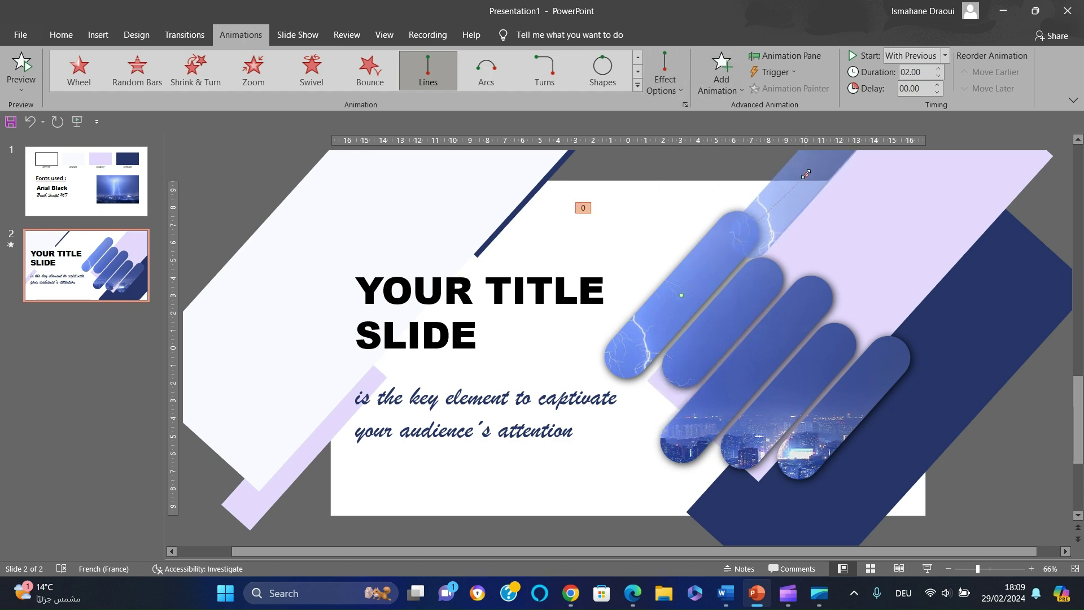
drag(1034, 553, 1059, 553)
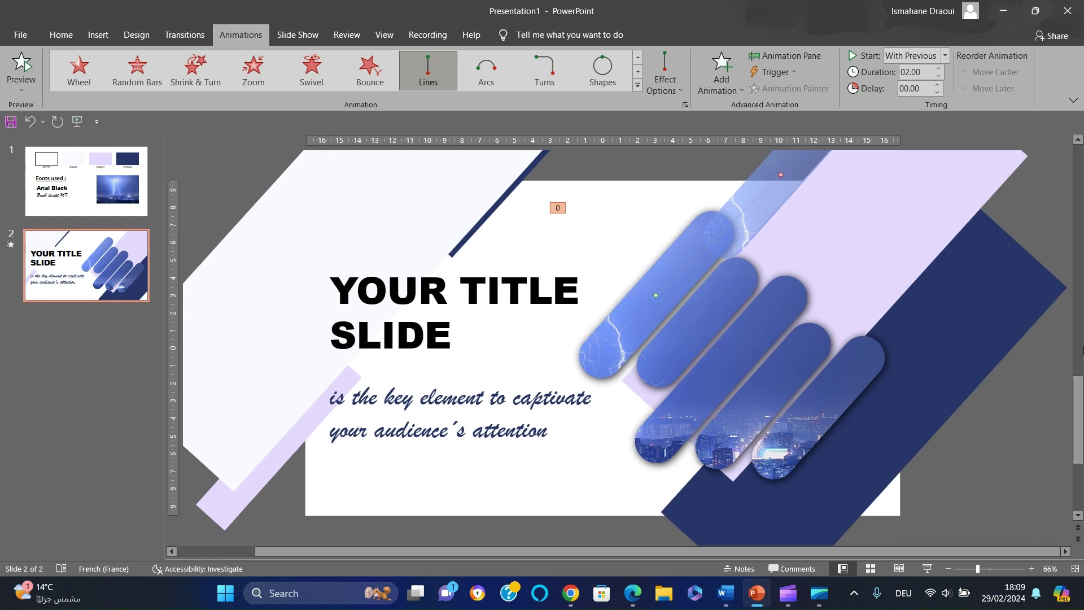
drag(1077, 408, 1077, 368)
mouse_move(782, 238)
mouse_down()
mouse_move(817, 181)
mouse_move(770, 234)
mouse_move(836, 164)
mouse_move(845, 175)
mouse_up()
scroll(837, 163, up, 1)
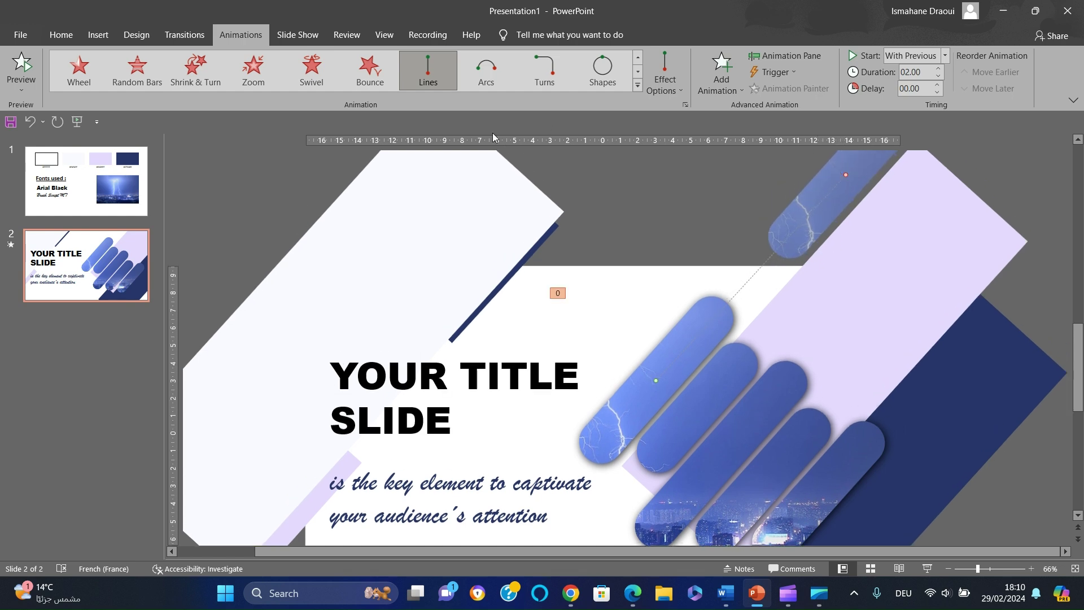
Preview the leftmost bar's animation and reverse its motion path direction
click(23, 66)
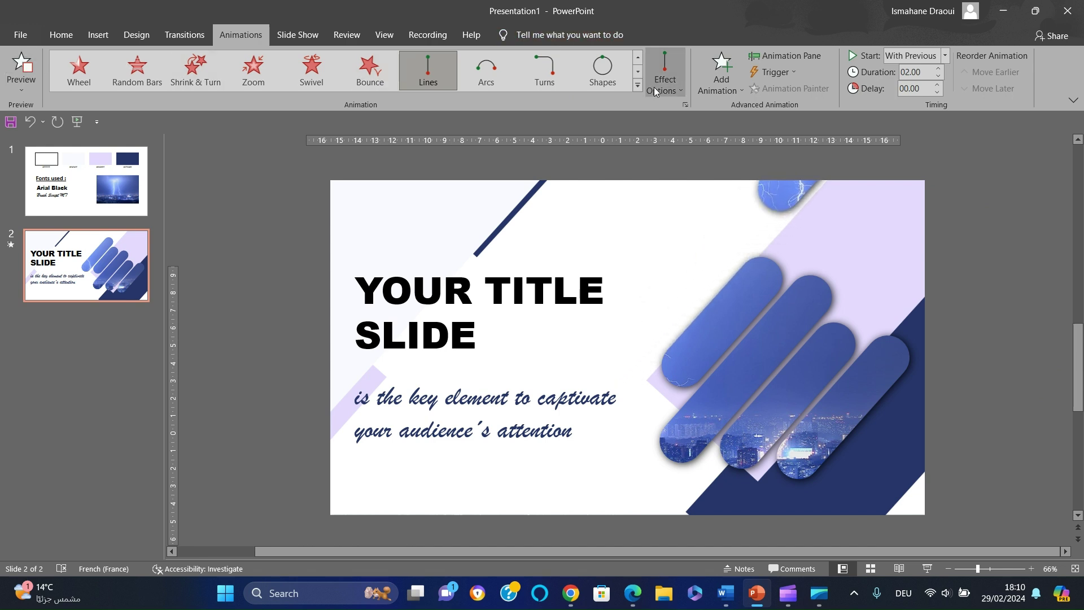
click(654, 87)
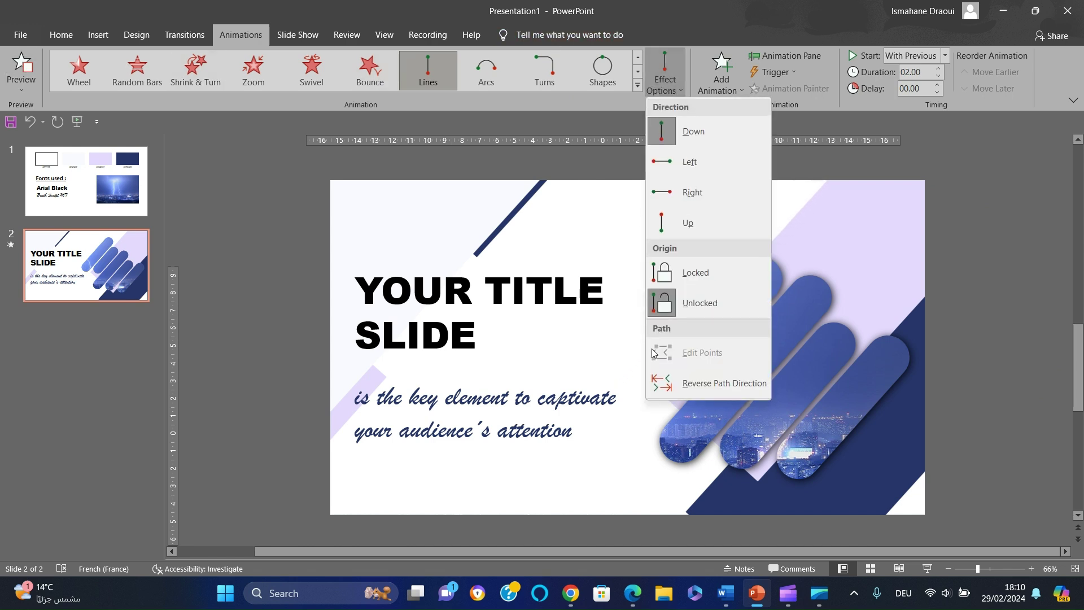
click(664, 387)
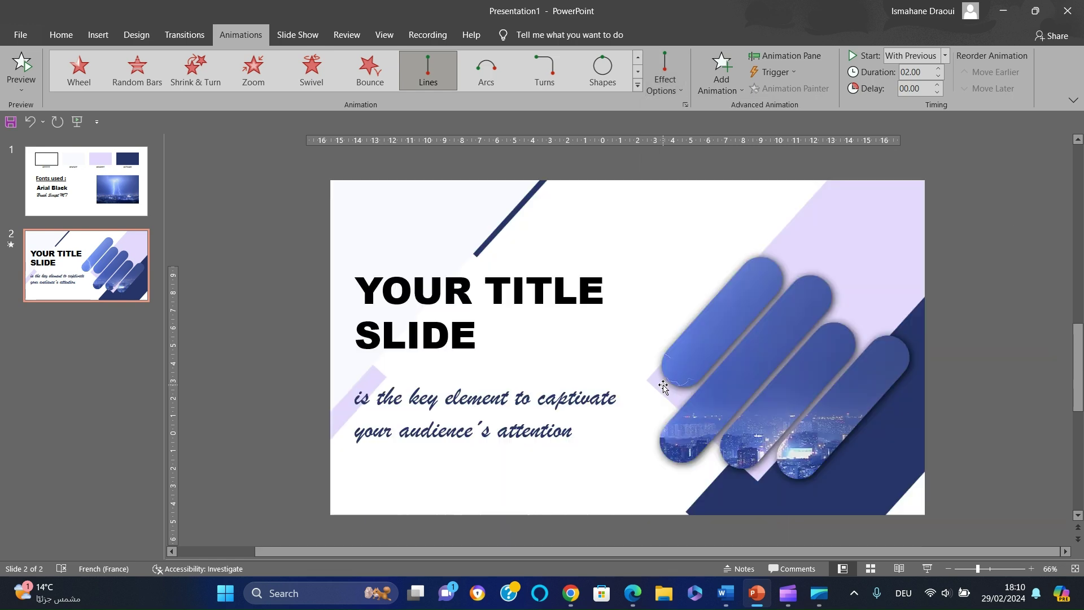